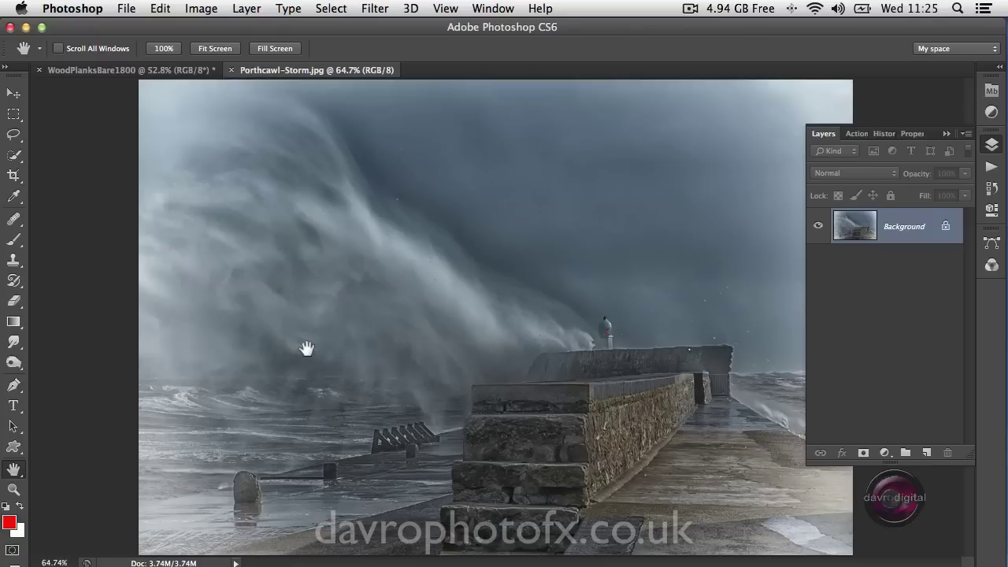
Step: Bring the WoodPlanksBare1800 wood texture document to the front
left_click(112, 69)
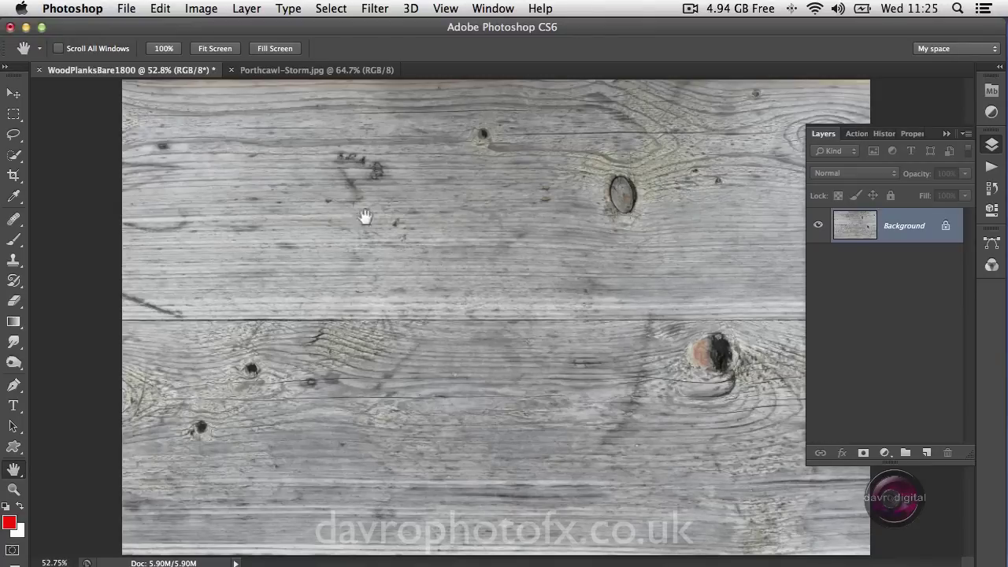
Step: Move the Porthcawl-Storm photo onto WoodPlanksBare1800 as Layer 1 and nudge it up twice
left_click(285, 70)
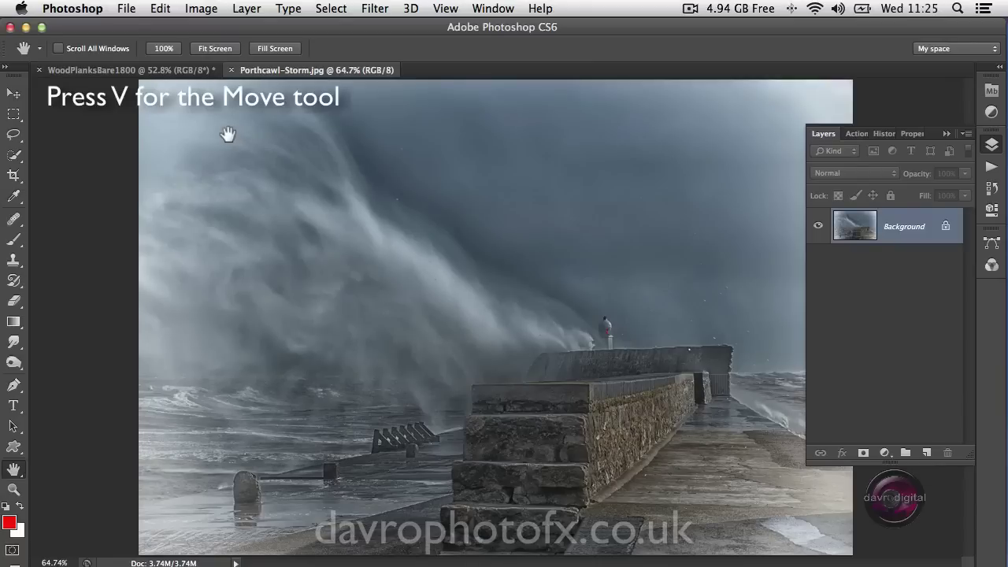
key("v")
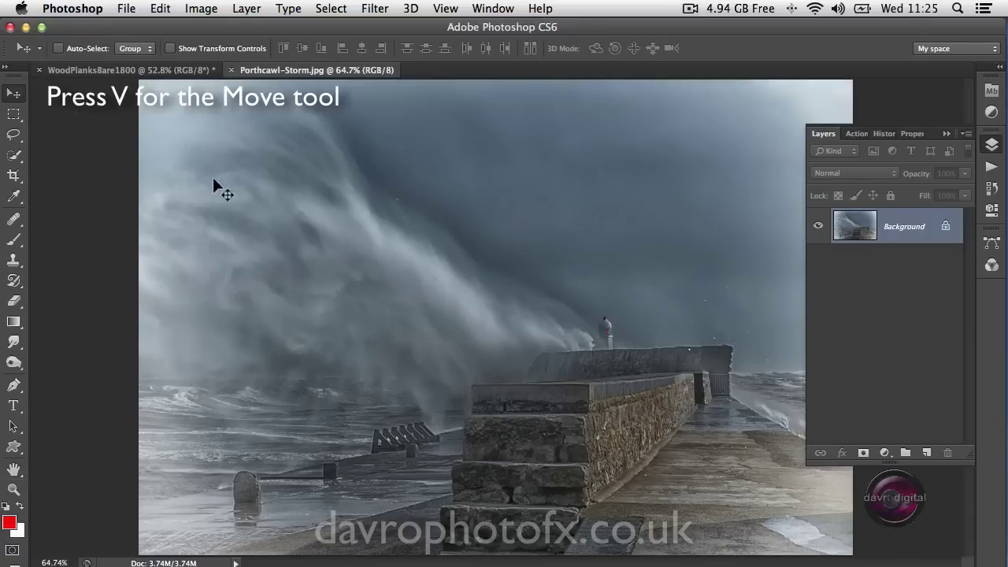
left_click_drag(212, 177, 175, 115)
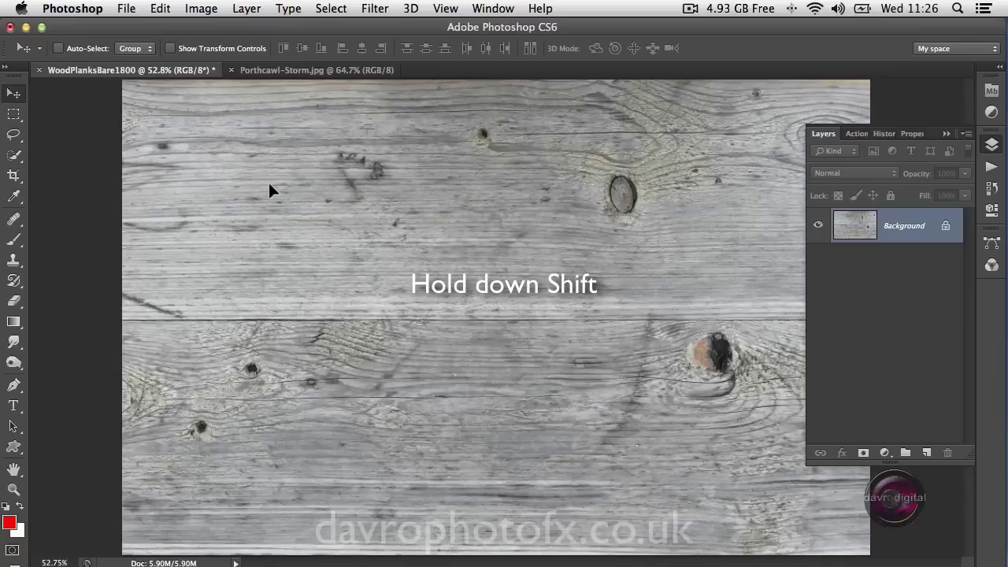
left_click_drag(269, 185, 269, 185)
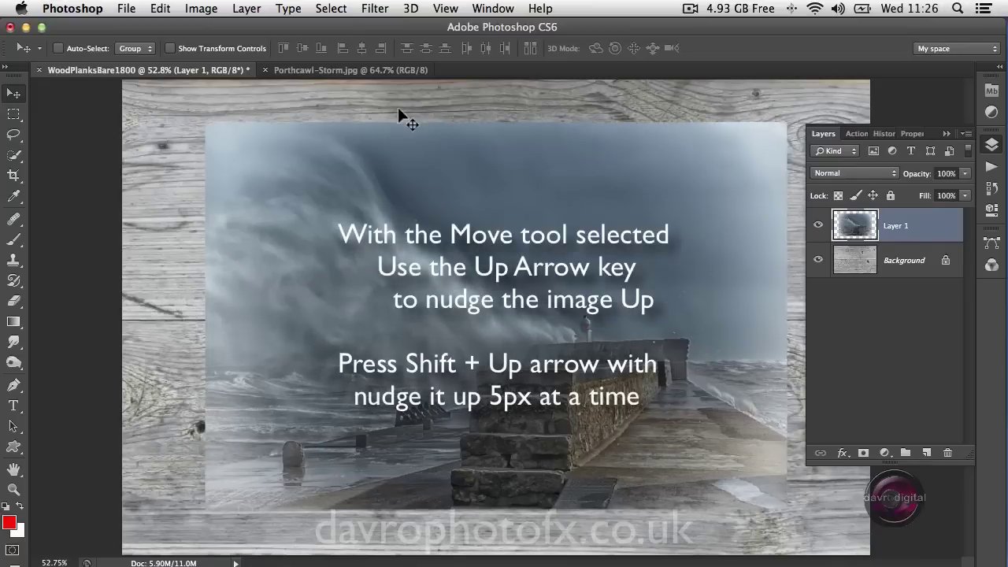
key("shift+Up")
key("shift+Up")
key("shift+Up")
key("shift+Up")
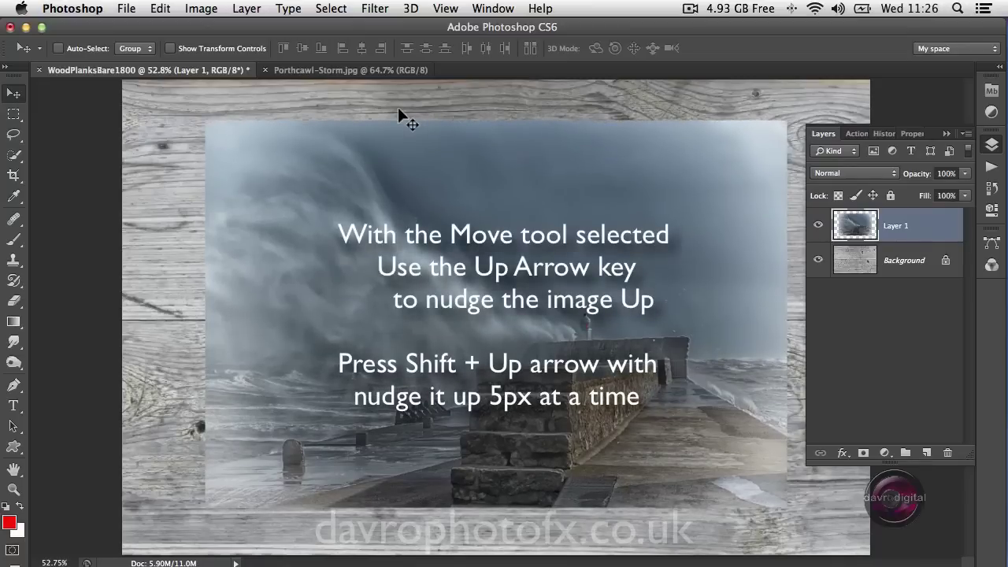
key("shift+Up")
key("shift+Up")
key("shift+Up")
key("shift+Up")
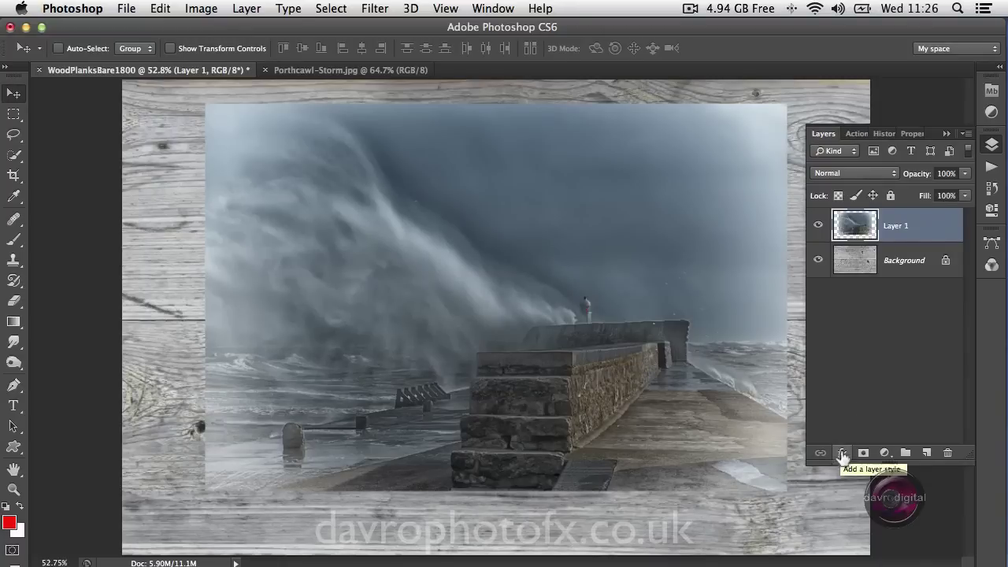
Step: Give Layer 1 a Multiply drop shadow at 75% opacity with size 10 px
double_click(852, 228)
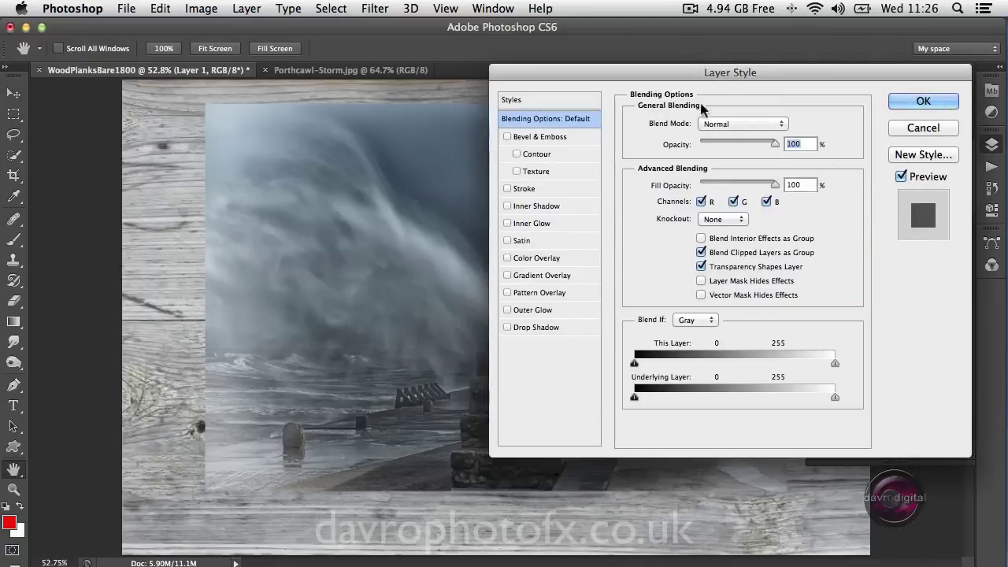
left_click(545, 329)
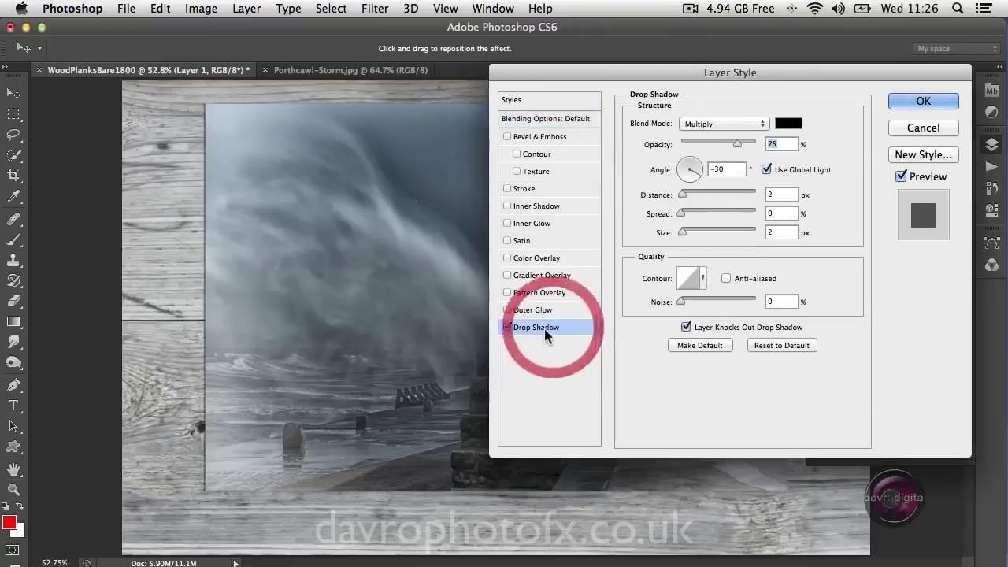
left_click(680, 234)
left_click_drag(681, 235, 692, 234)
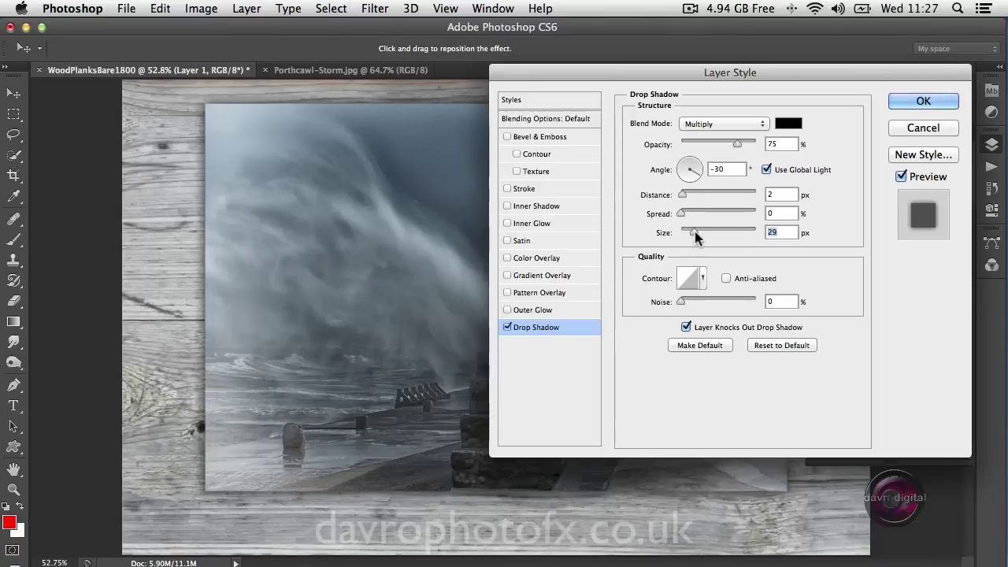
left_click_drag(697, 236, 688, 234)
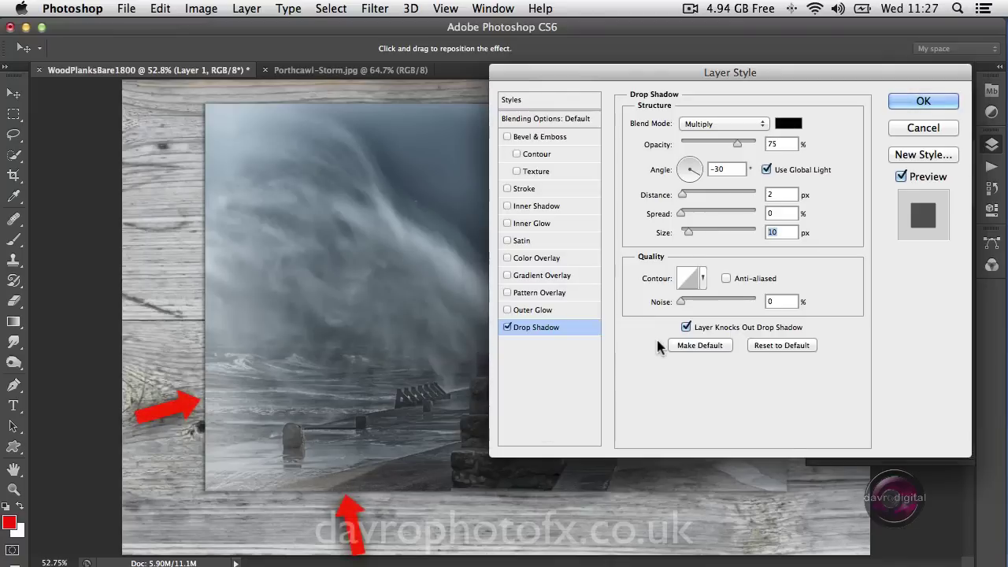
left_click(922, 102)
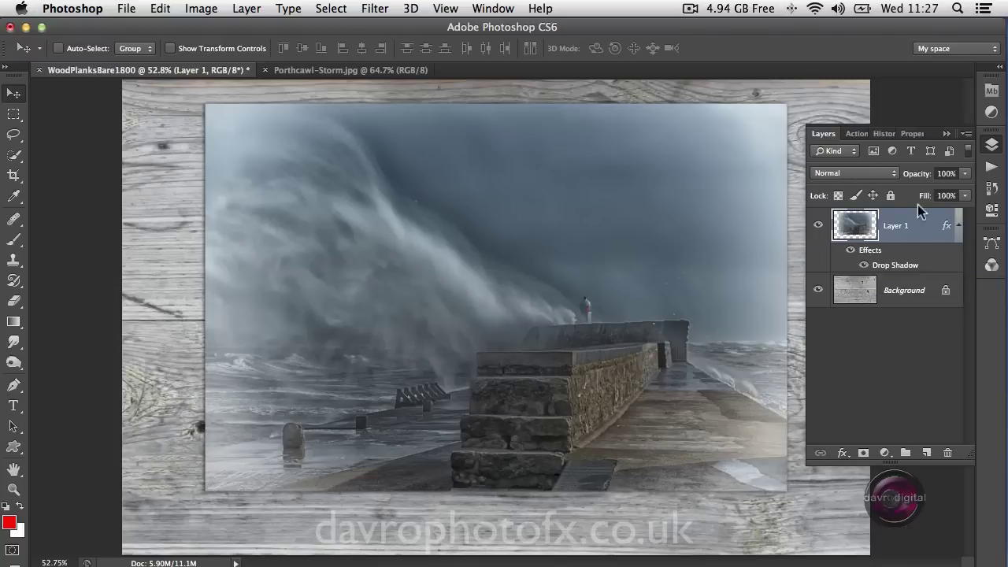
Step: Split Layer 1's drop shadow onto its own layer and hide Layer 1
right_click(871, 252)
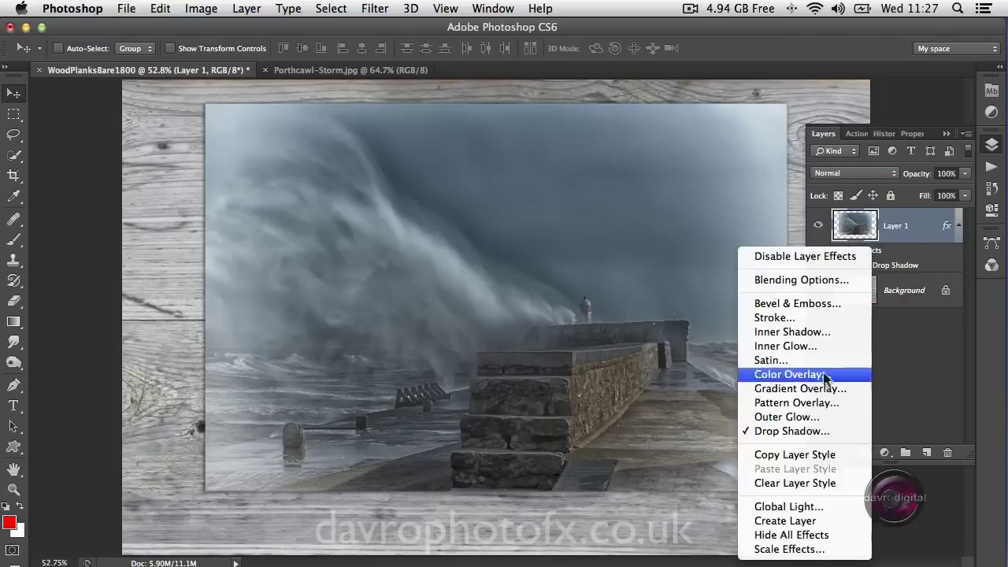
left_click(792, 521)
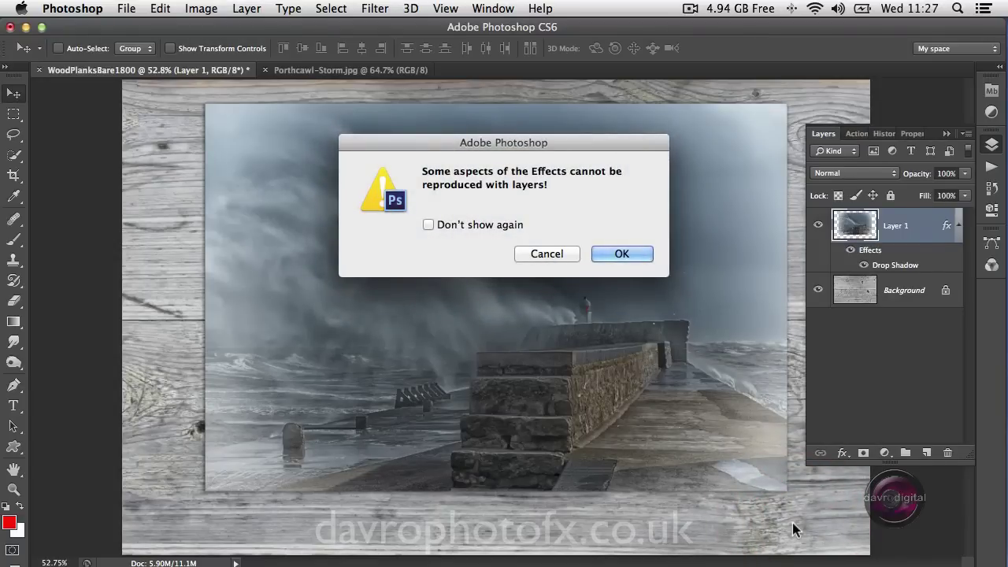
left_click(623, 253)
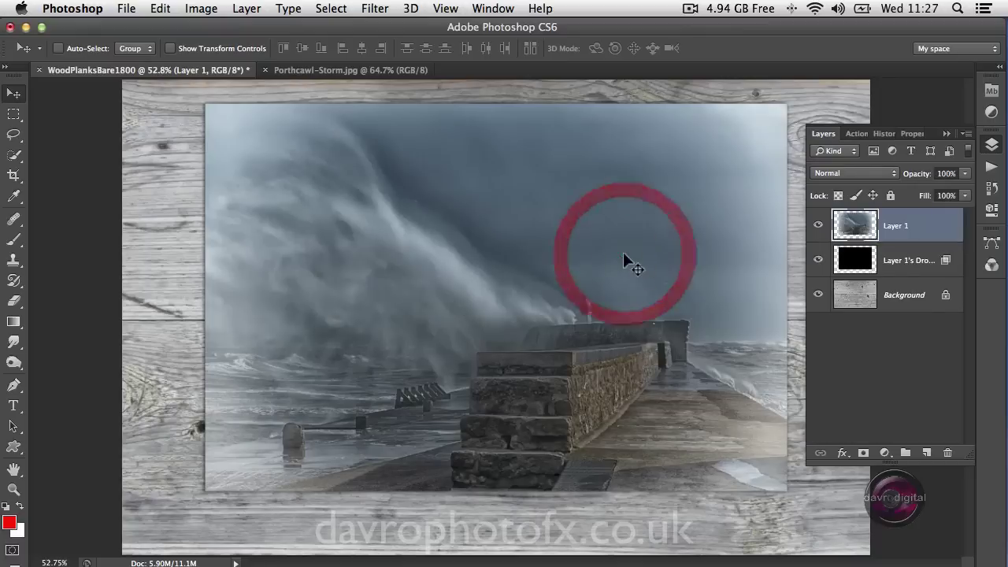
left_click(817, 225)
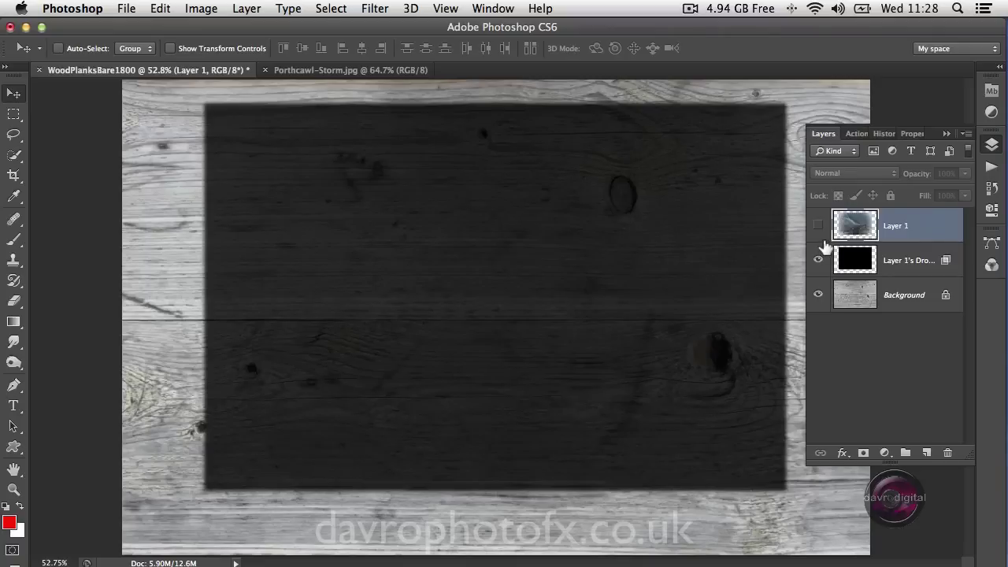
Step: Add a white layer mask to Layer 1's Drop Shadow and target the mask
left_click(902, 264)
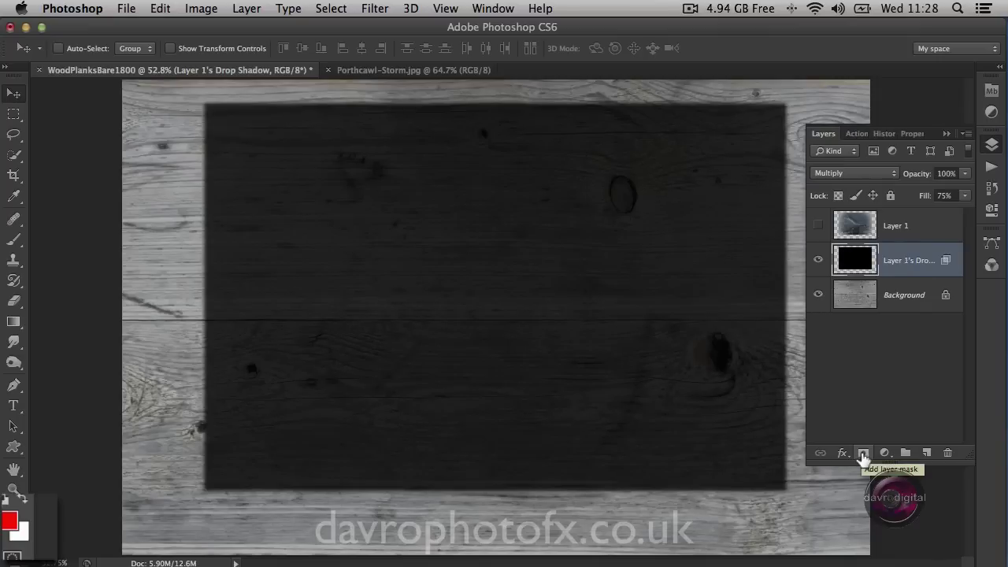
left_click(863, 455)
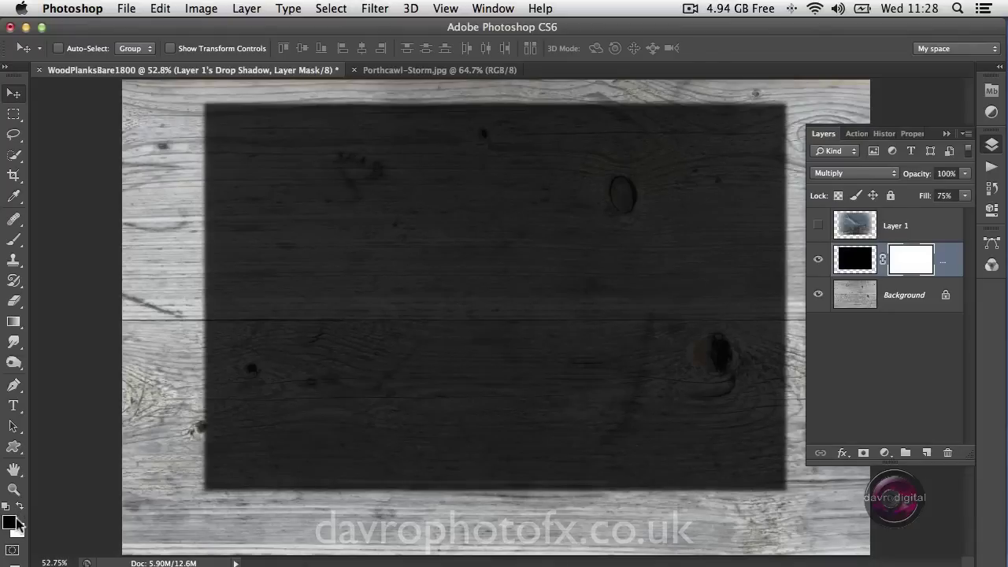
left_click(860, 262)
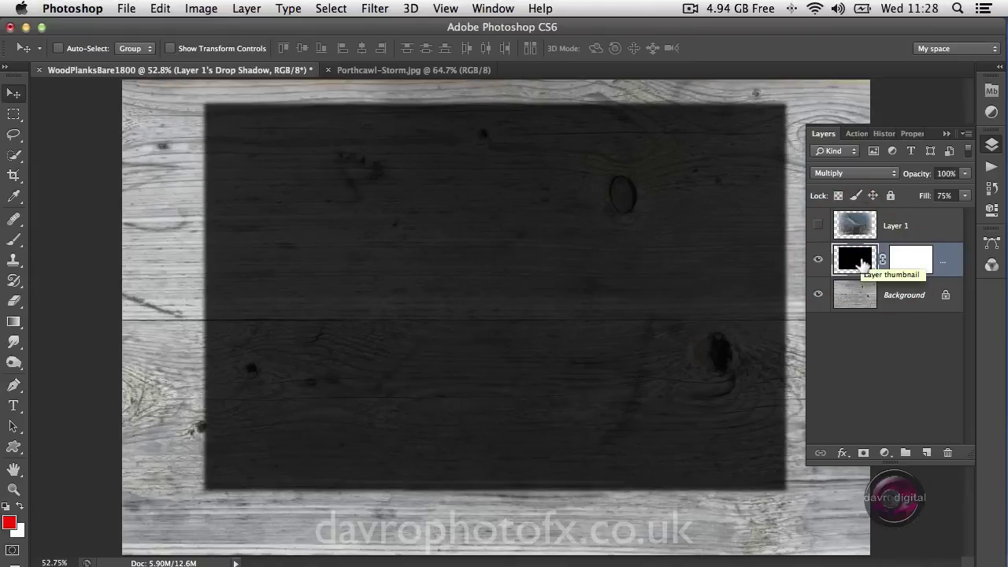
left_click(894, 268)
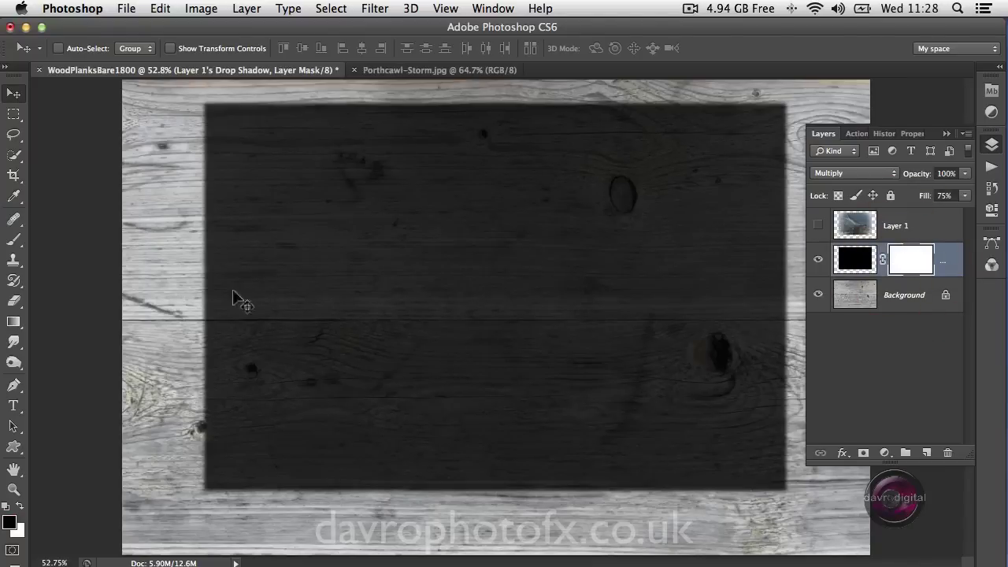
left_click(14, 322)
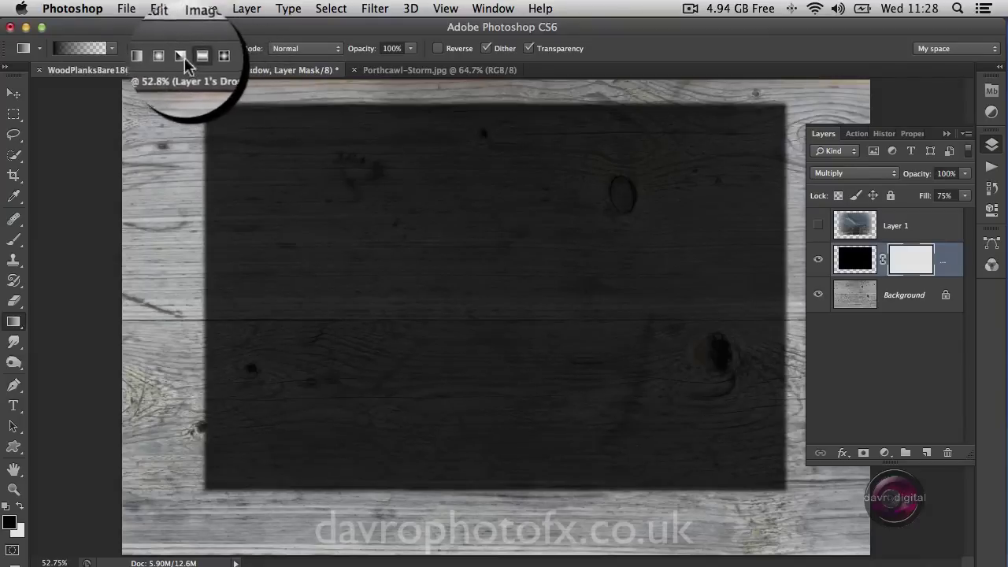
Step: Set a linear Foreground to Transparent gradient
left_click(143, 56)
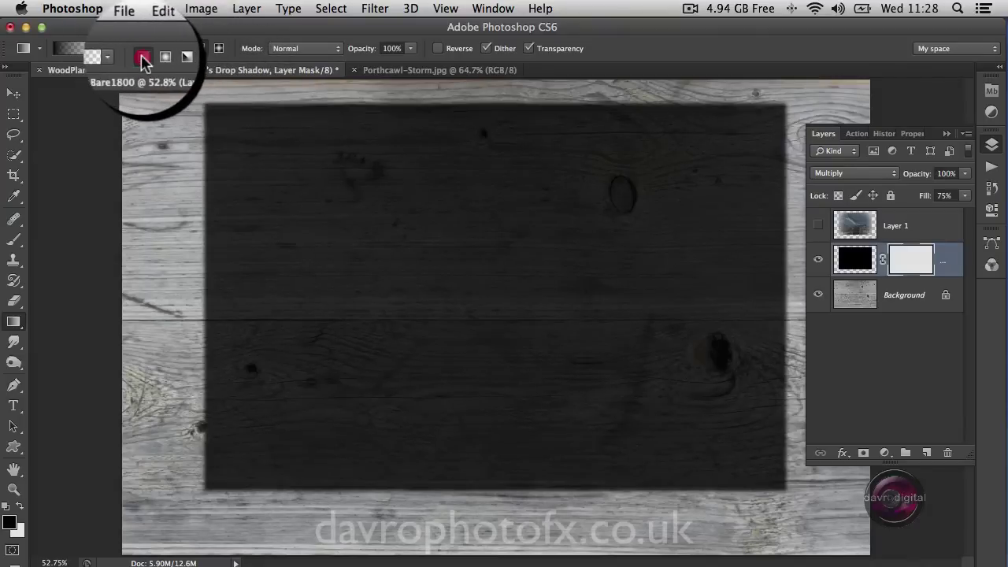
left_click(75, 49)
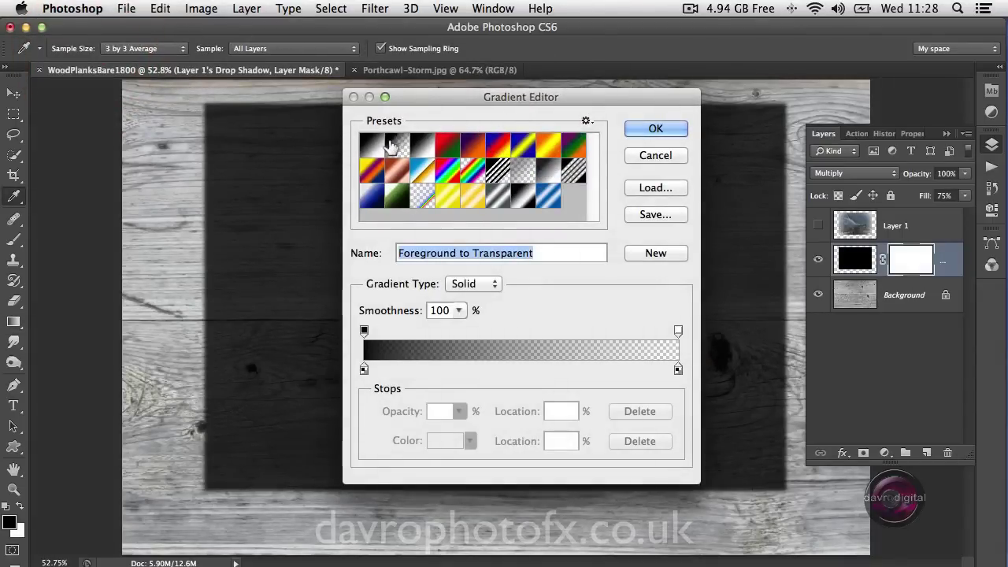
left_click(393, 145)
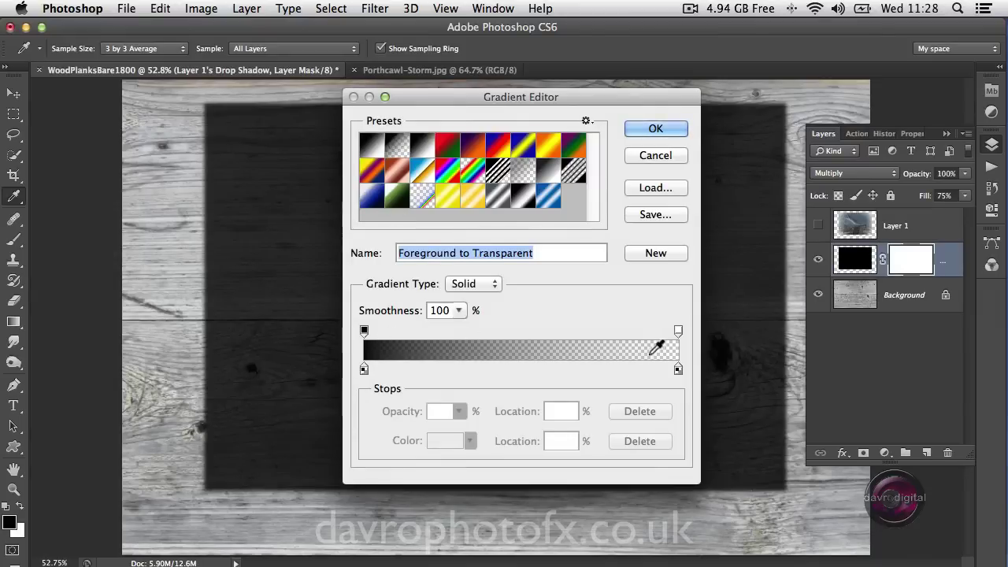
left_click(653, 127)
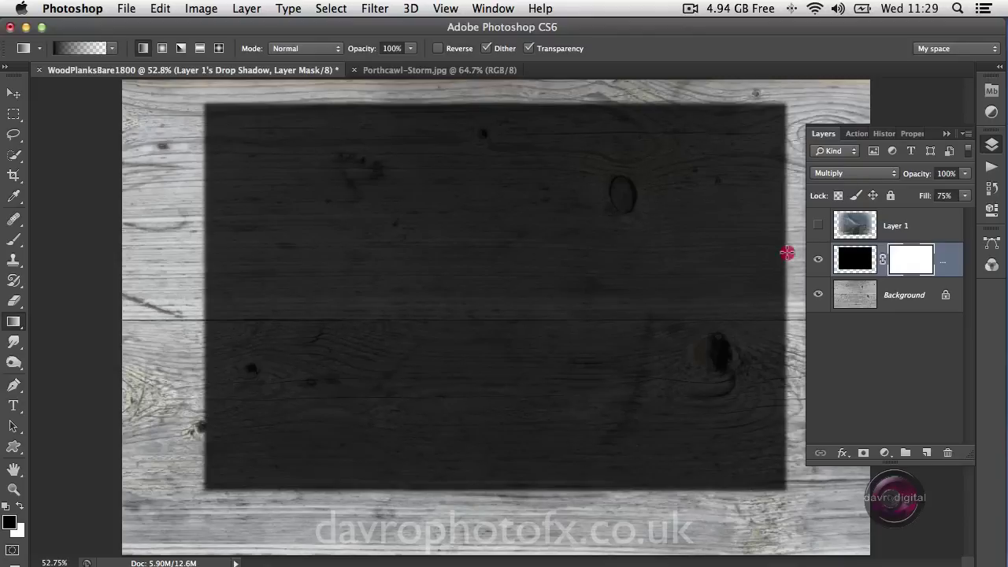
Step: Fade the shadow's right and left edges with mask gradients, then show Layer 1 again
left_click_drag(785, 253, 750, 252)
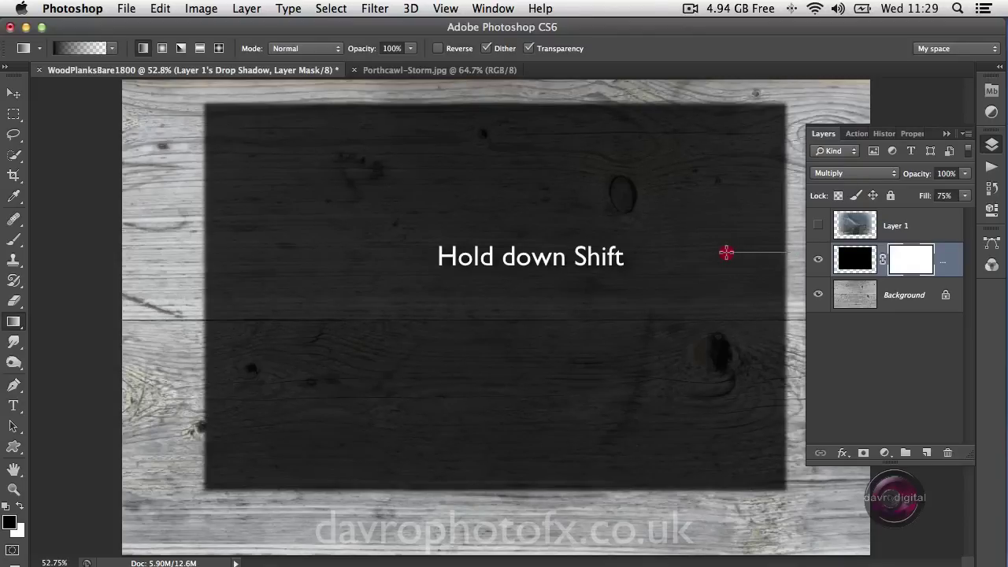
left_click_drag(725, 253, 723, 263)
left_click_drag(704, 262, 704, 262)
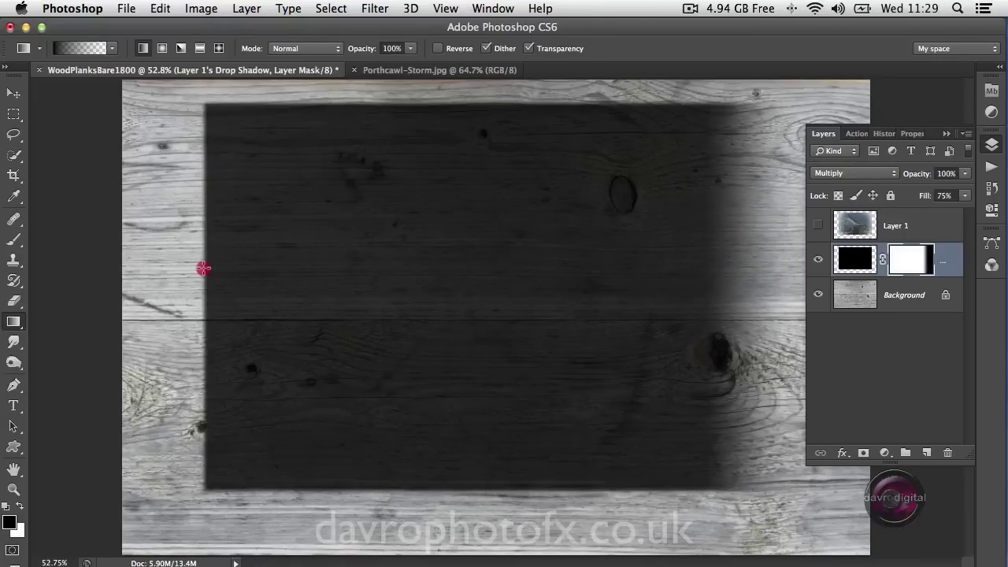
left_click_drag(203, 269, 308, 267)
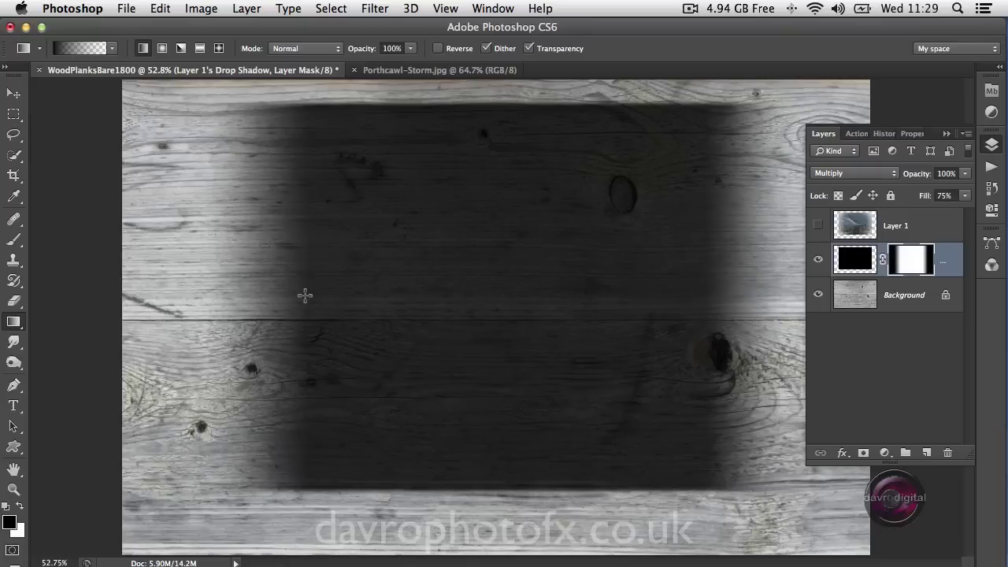
left_click(818, 226)
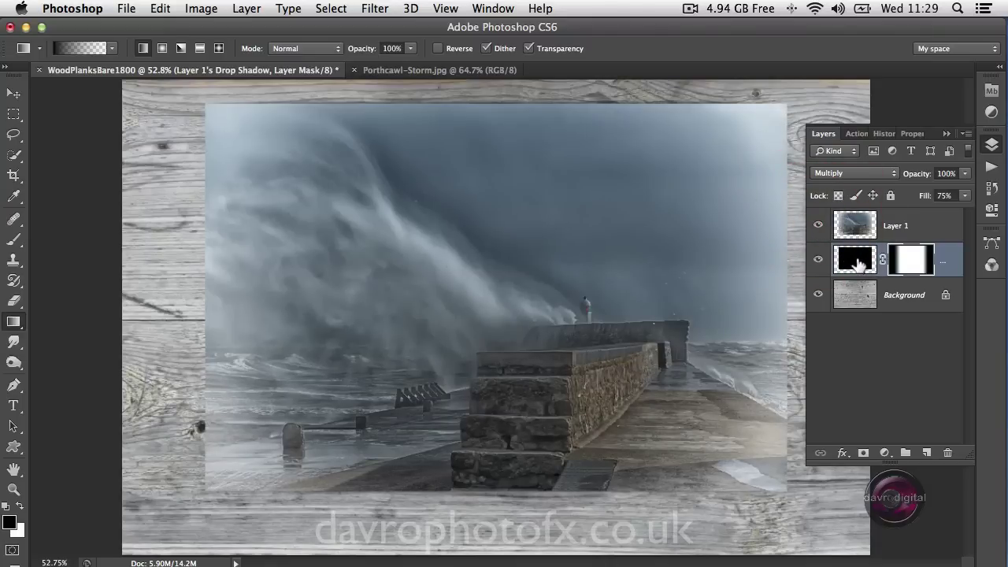
Step: Target the shadow layer's pixels, start Free Transform, and zoom out to see the handles
left_click_drag(858, 263, 863, 263)
left_click(913, 266)
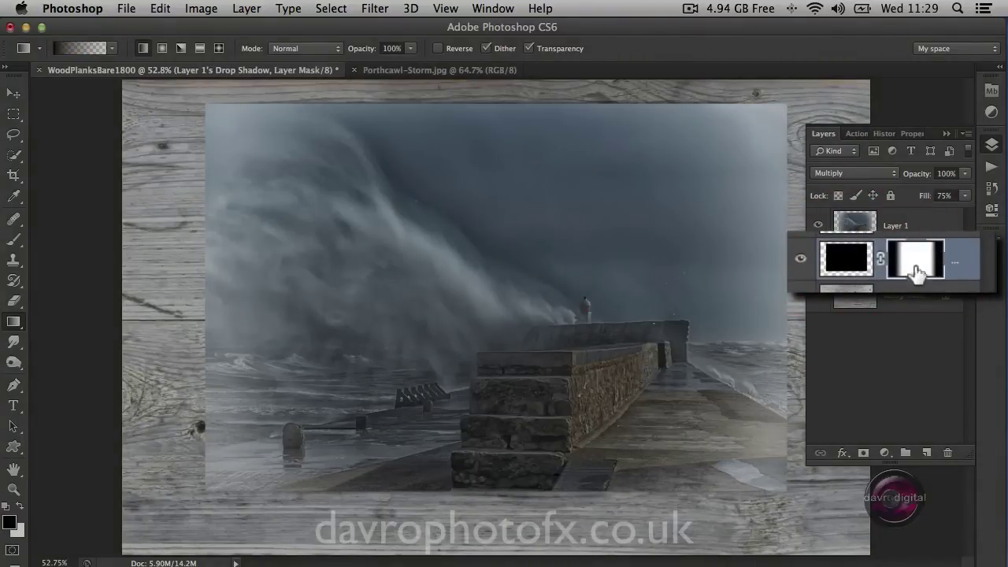
left_click(854, 261)
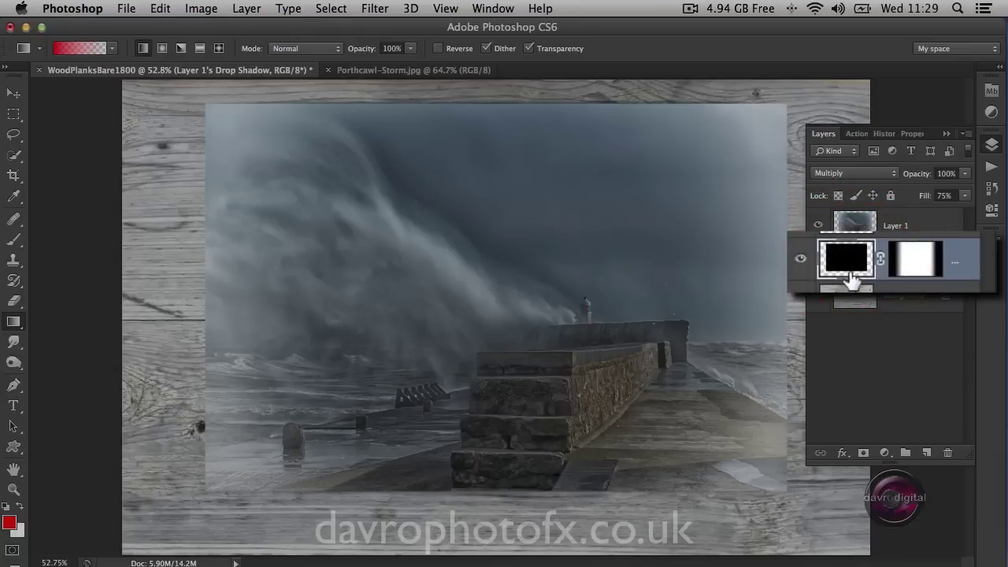
left_click_drag(852, 280, 852, 277)
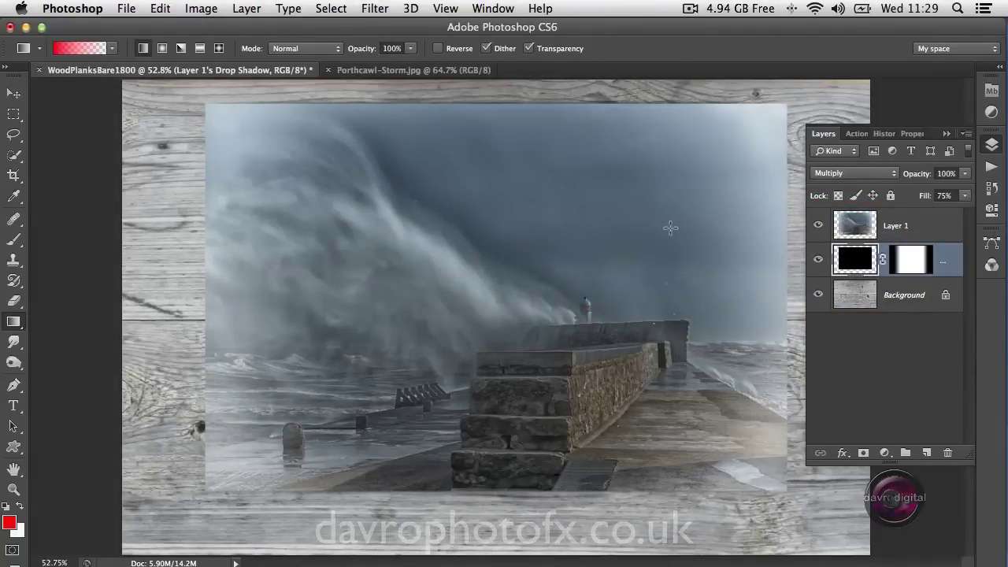
left_click(161, 9)
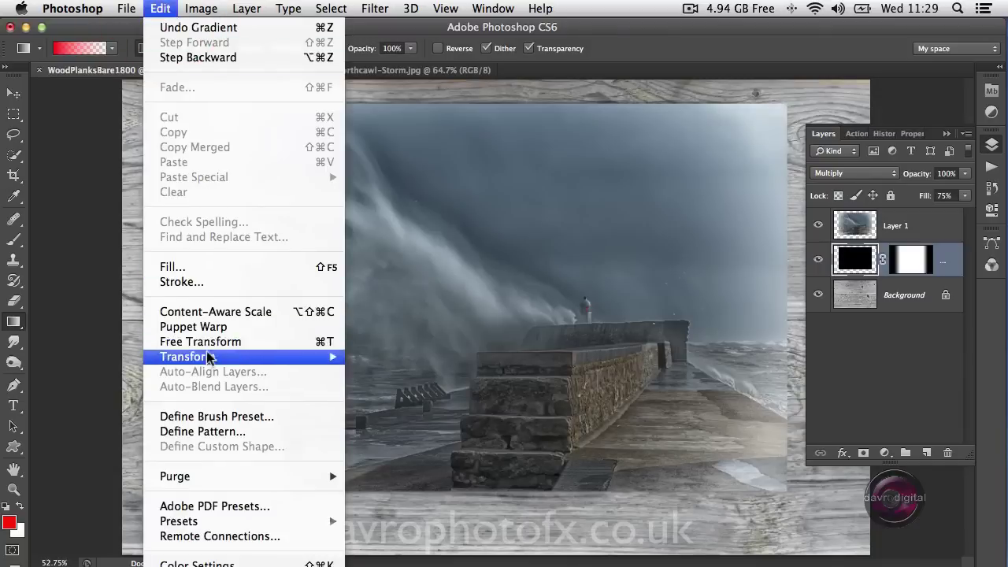
mouse_move(209, 358)
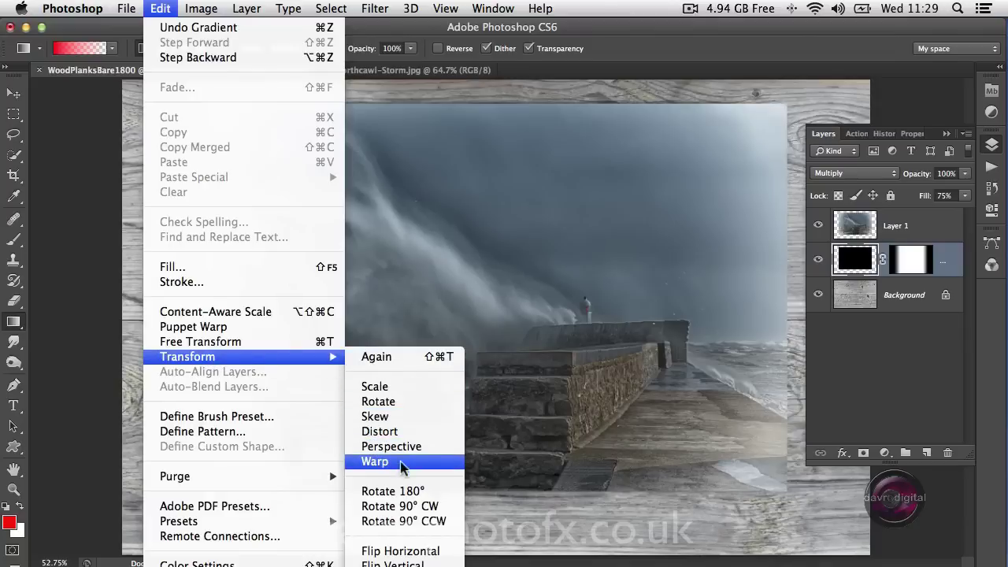
left_click(513, 302)
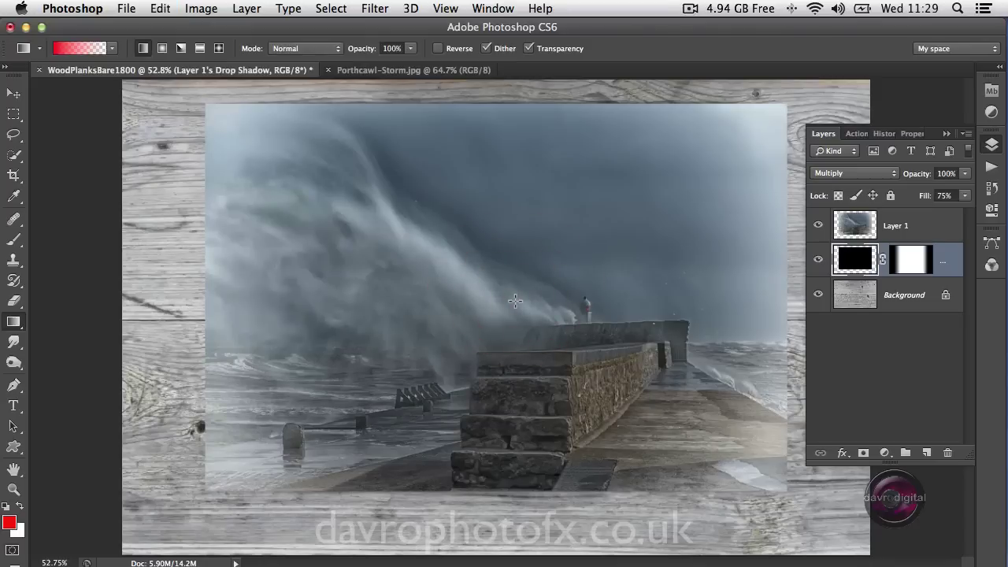
key("super+t")
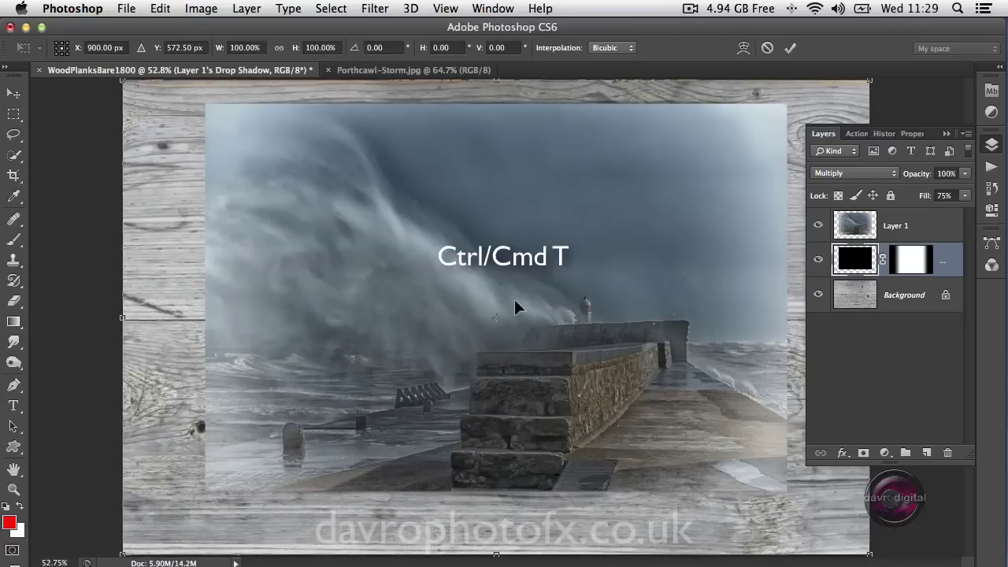
left_click(479, 275, "alt+super")
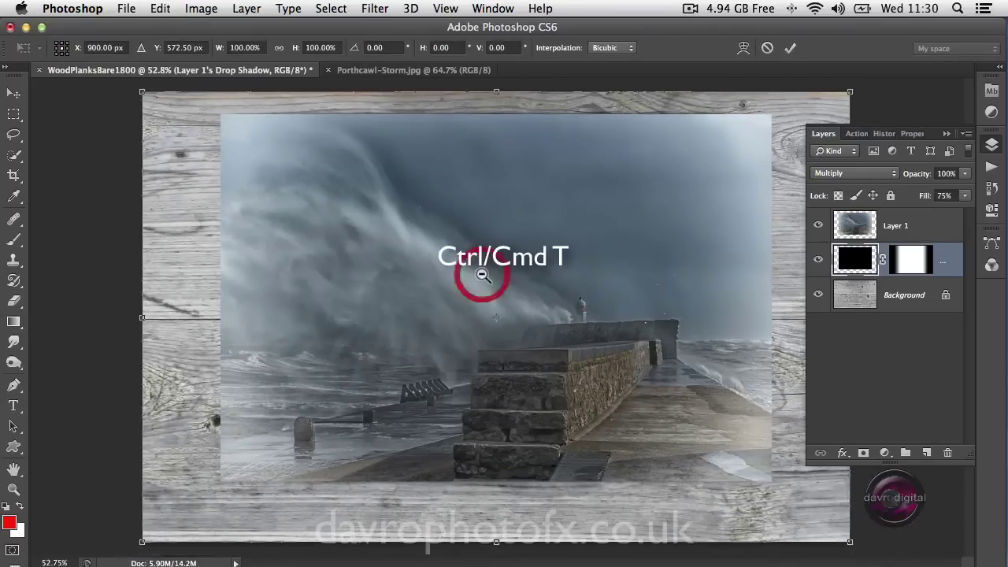
left_click(482, 275, "alt+super")
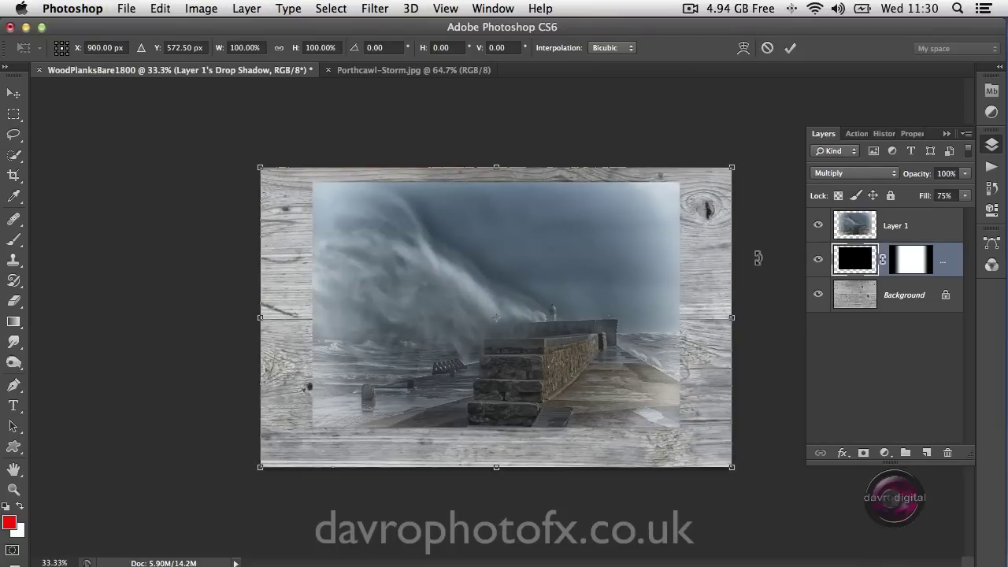
Step: Warp the shadow, pulling its bottom-right and bottom-left corners down to curl it
right_click(700, 258)
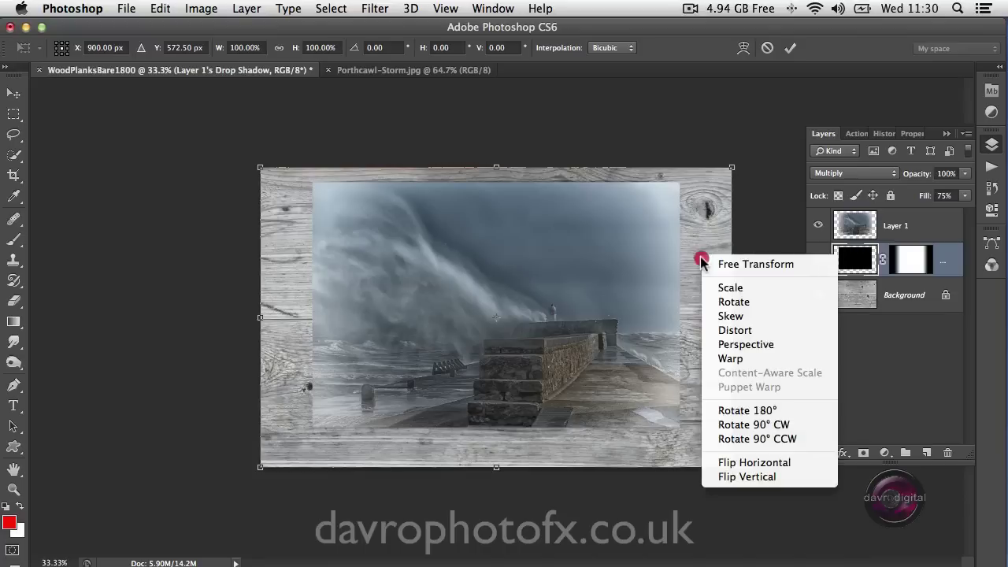
left_click(723, 358)
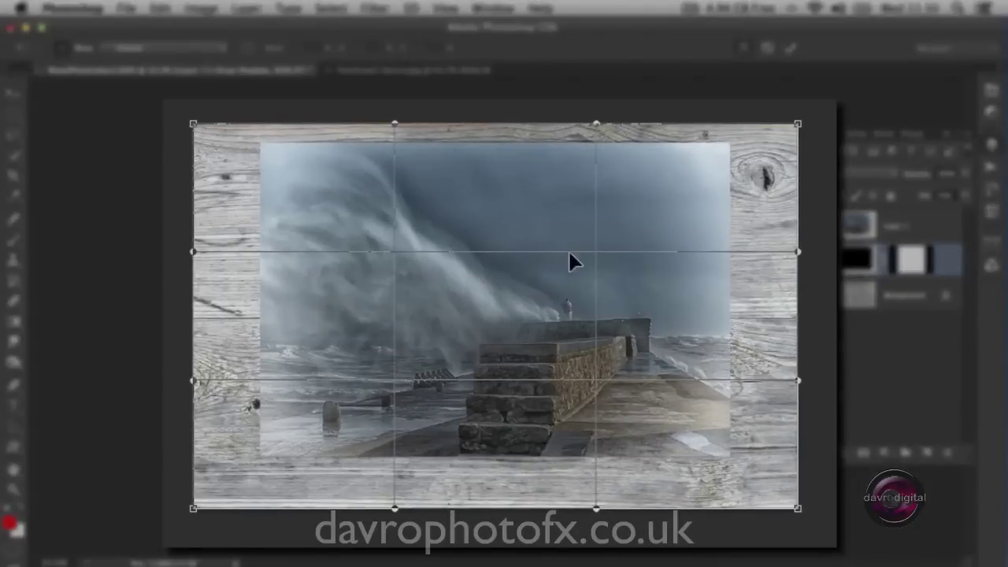
left_click(798, 507)
left_click_drag(797, 508, 780, 527)
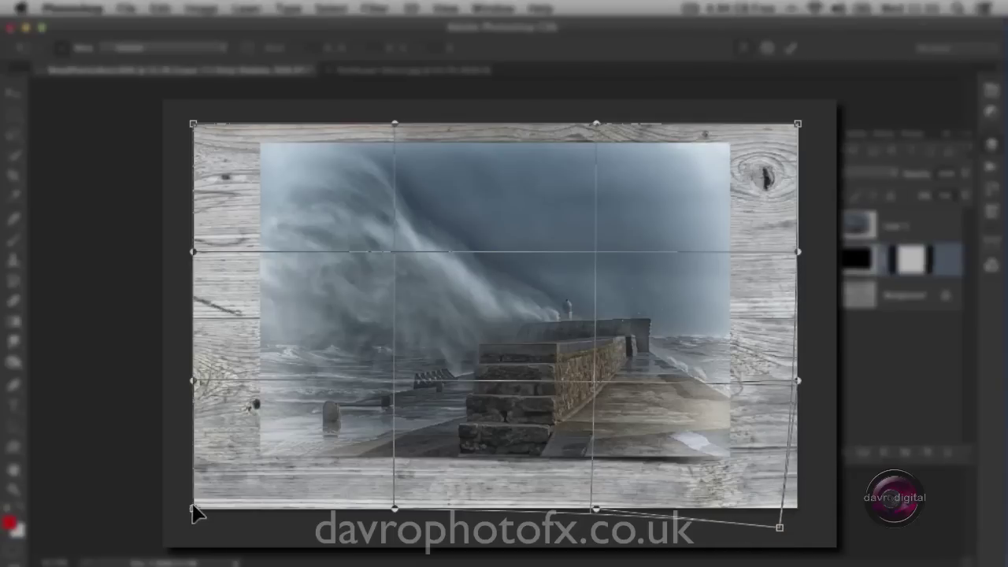
left_click_drag(195, 510, 221, 528)
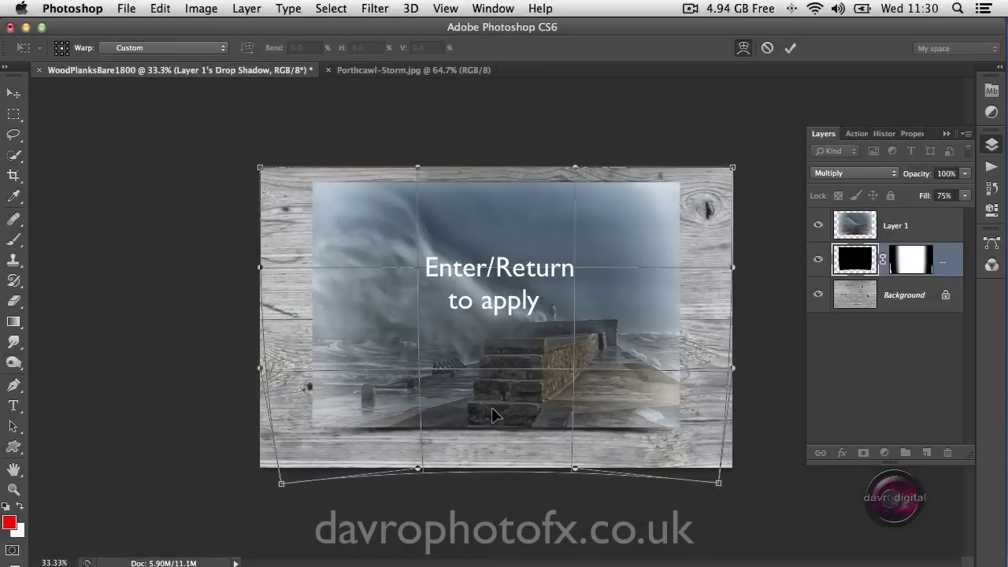
Step: Commit the warp, fit the image on screen, and select Layer 1
key("Return")
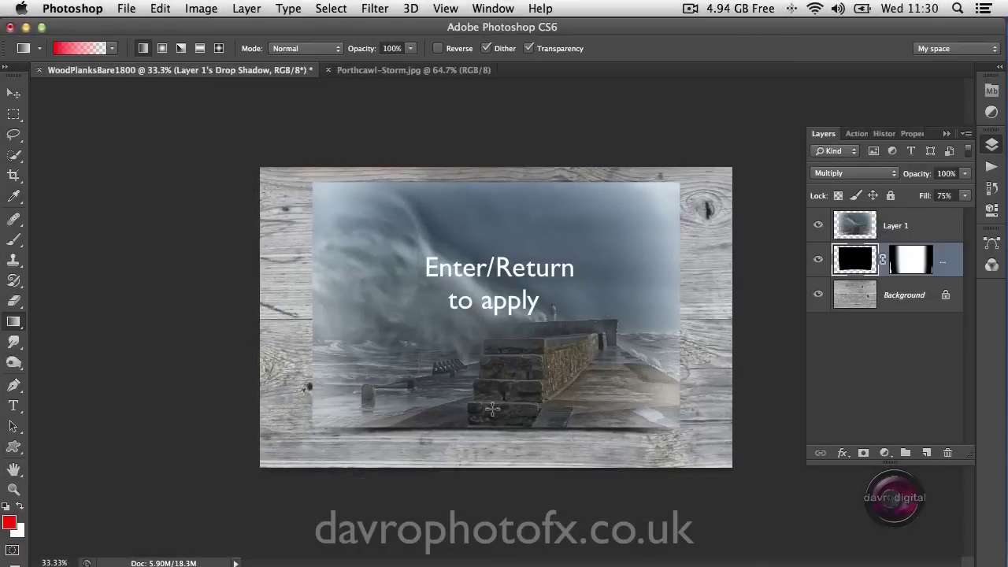
key("super+0")
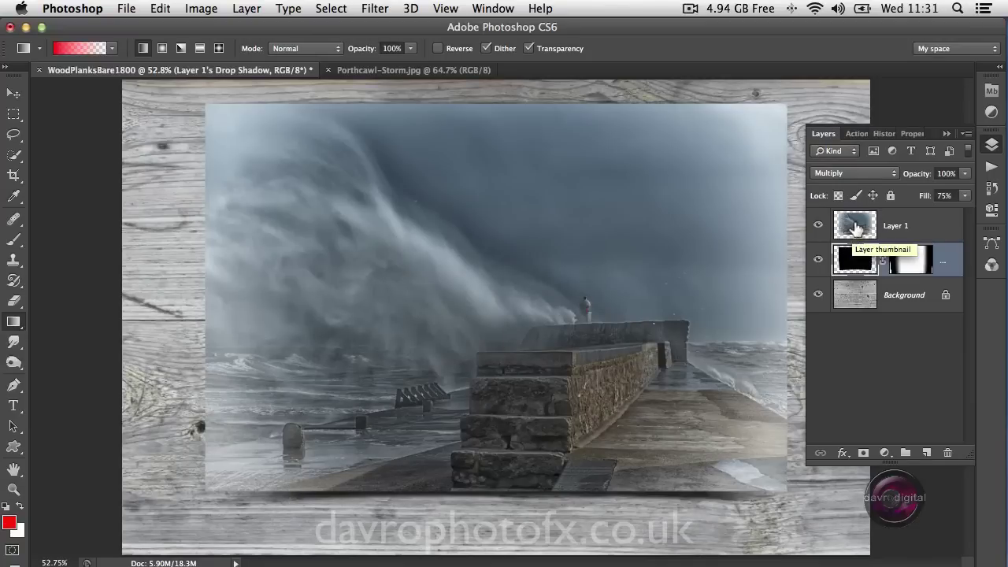
left_click(855, 227)
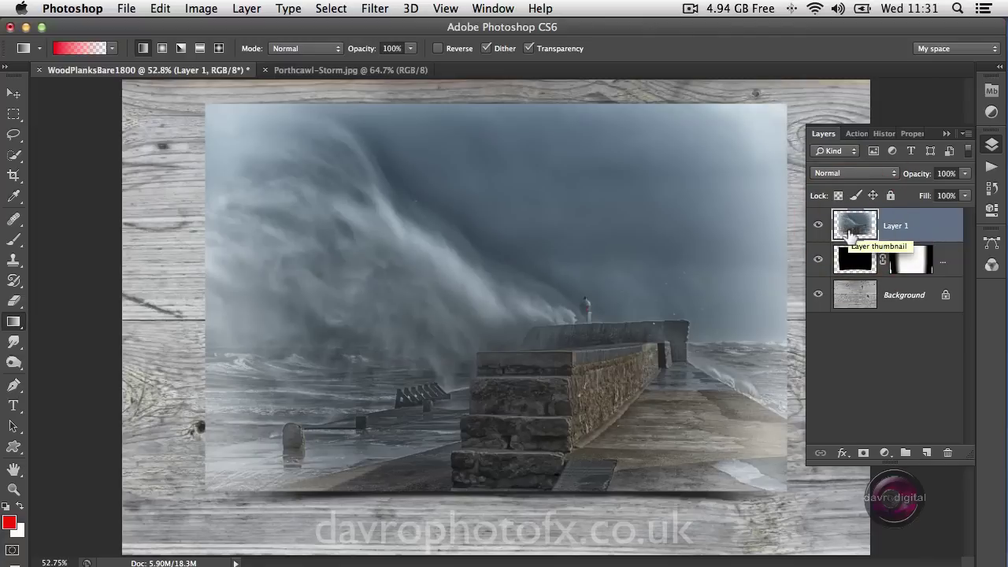
Step: Add a black 13 px Inside stroke to Layer 1's layer style
double_click(847, 228)
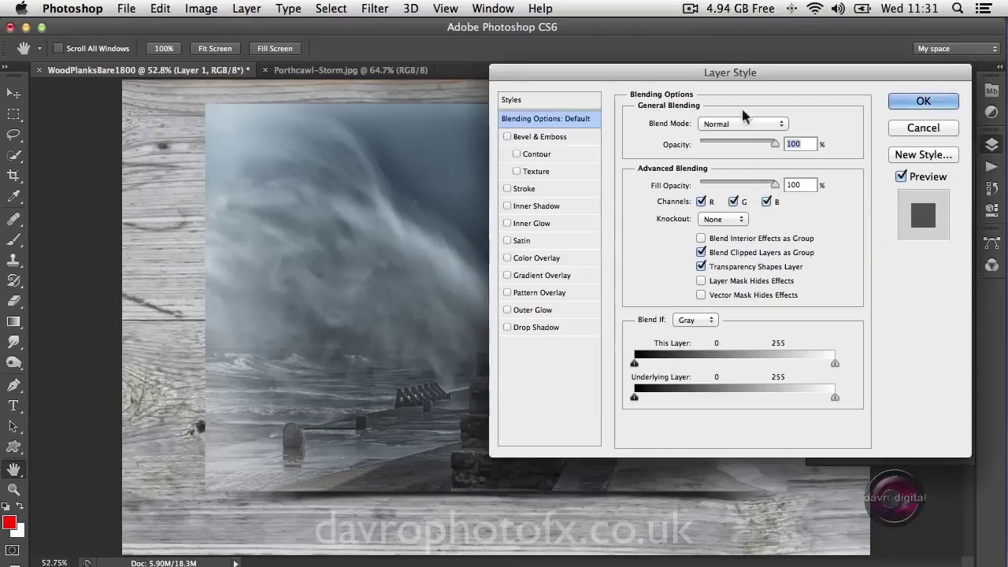
left_click(550, 190)
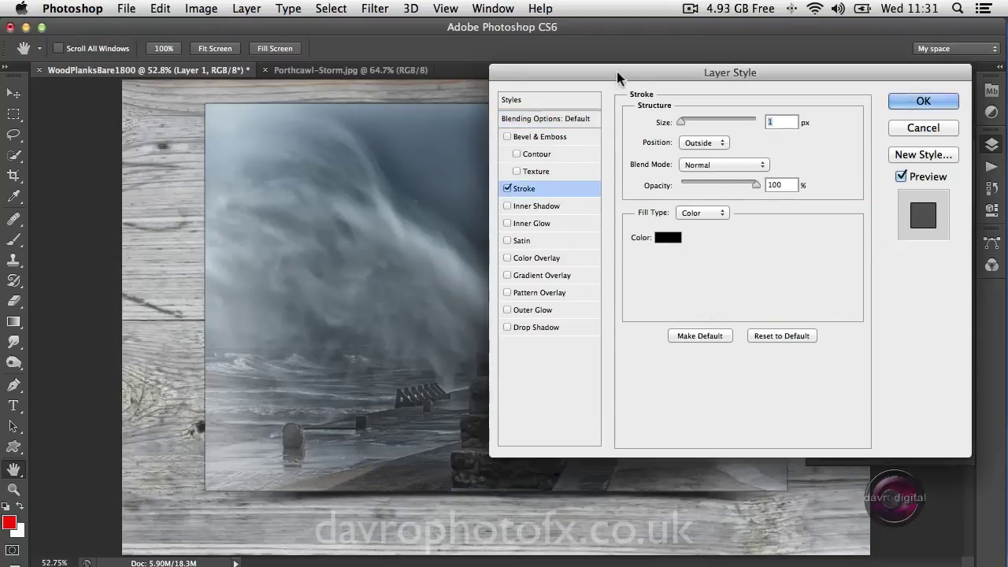
left_click_drag(617, 72, 678, 73)
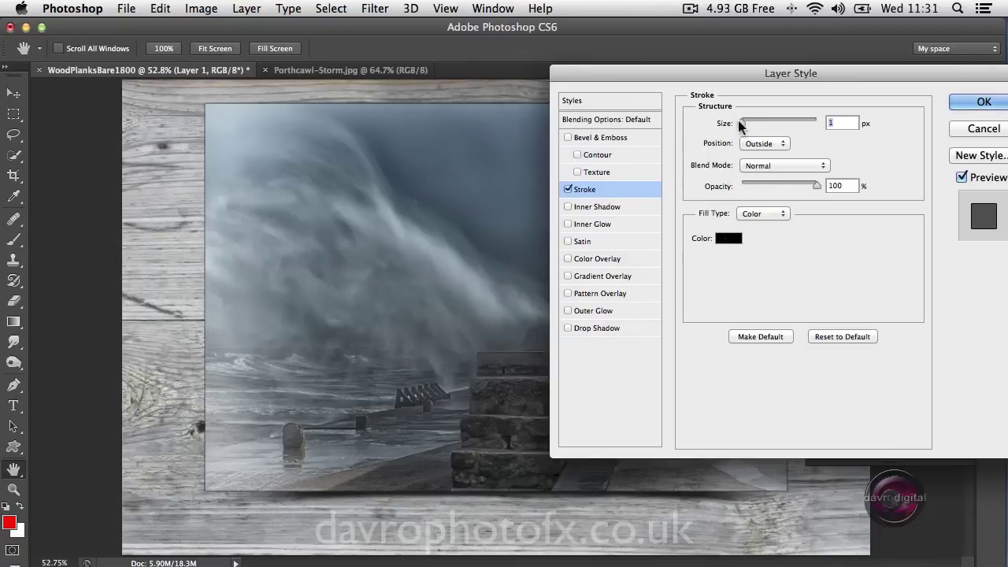
left_click_drag(741, 122, 749, 124)
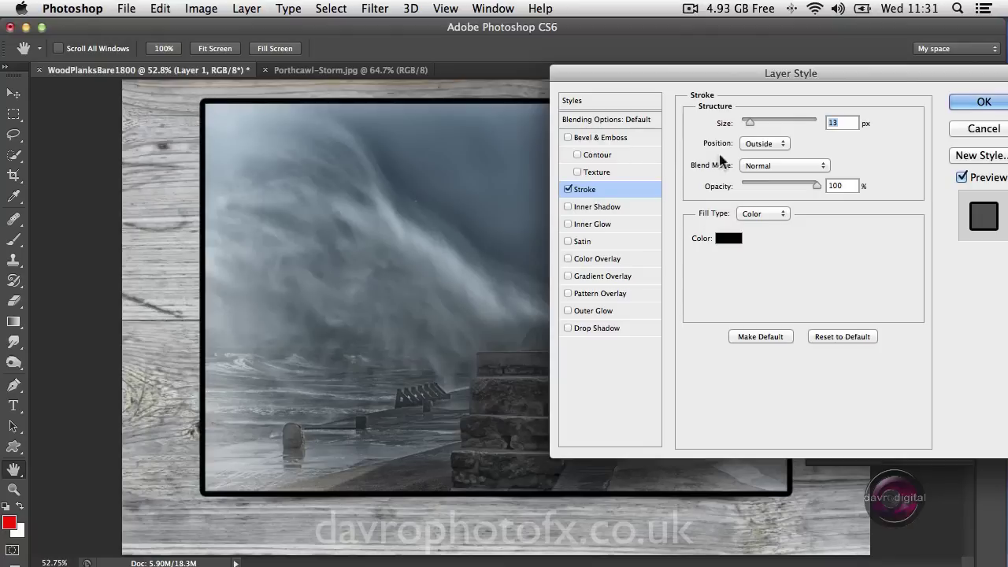
left_click(773, 143)
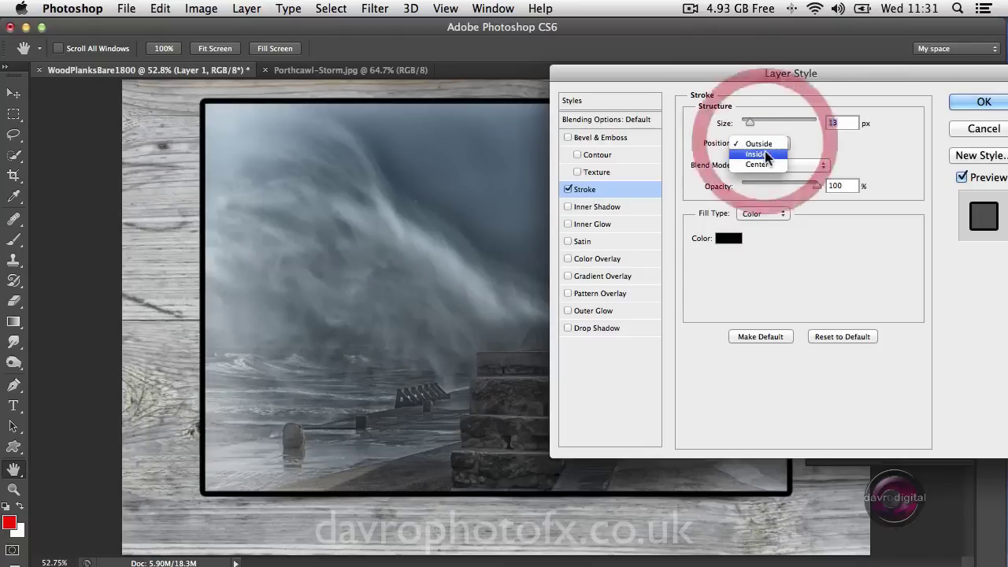
left_click(765, 156)
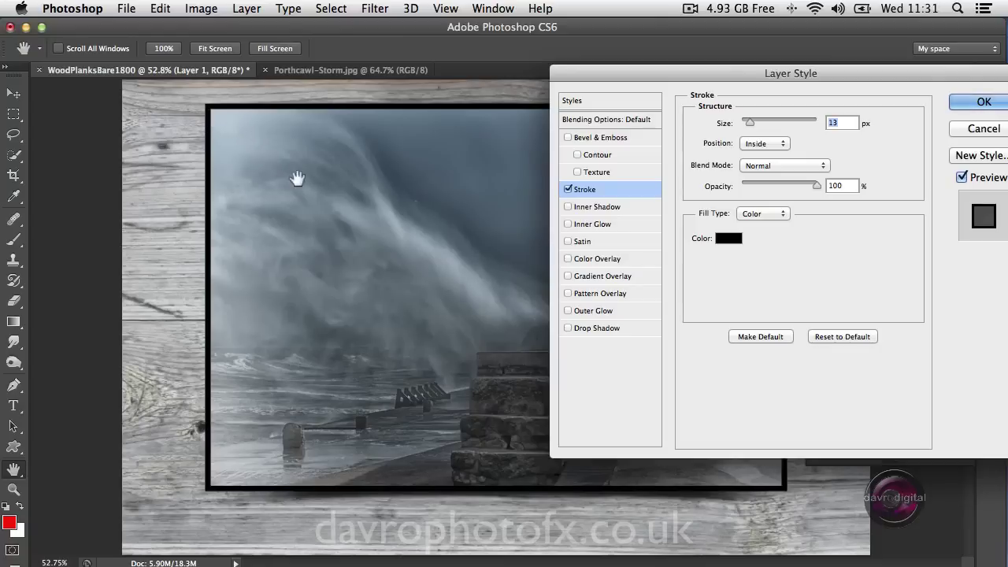
left_click(729, 245)
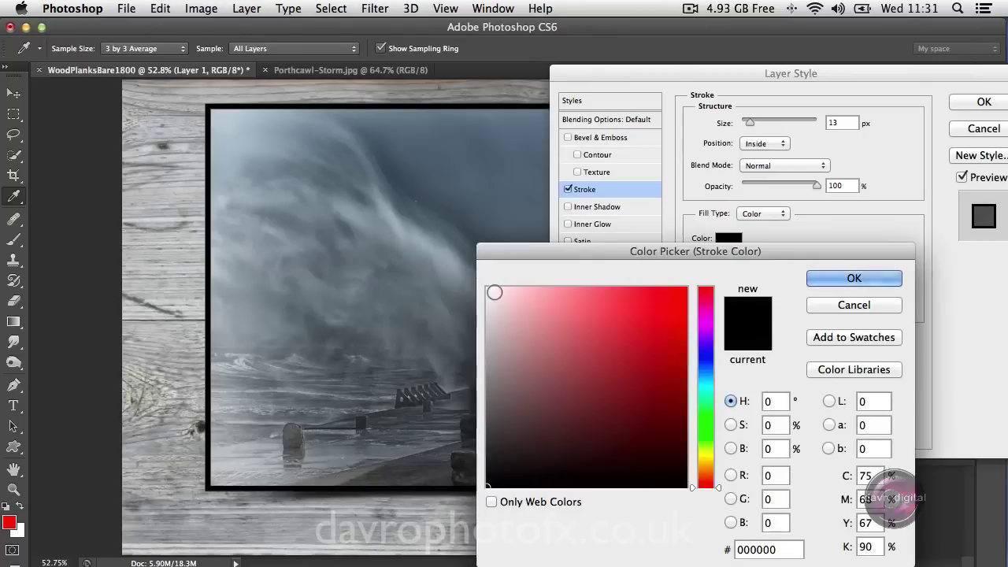
Step: Change the stroke colour to white (ffffff), widen it to 18 px, and apply the style
left_click_drag(495, 292, 481, 282)
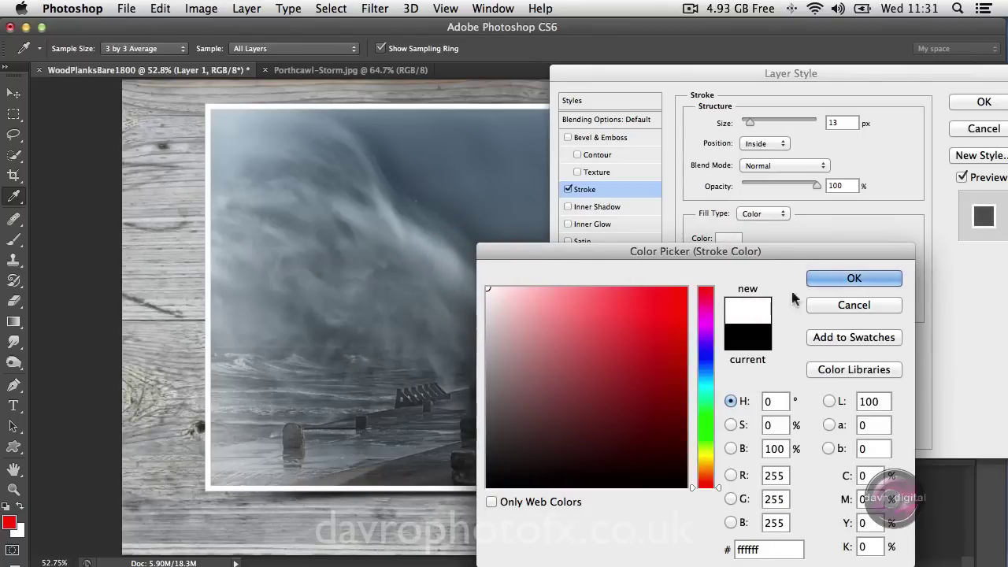
left_click(854, 279)
left_click(854, 279)
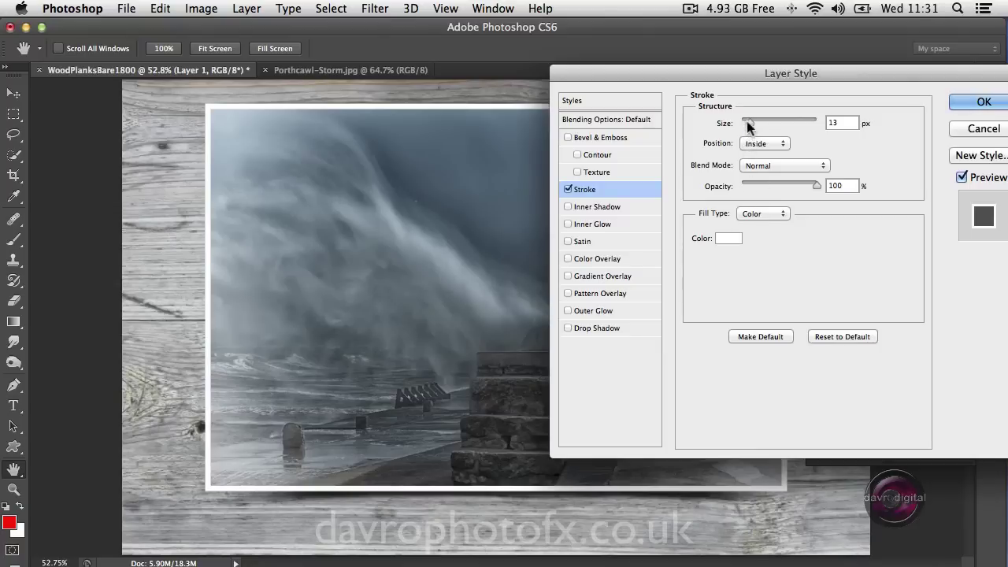
left_click_drag(747, 124, 751, 124)
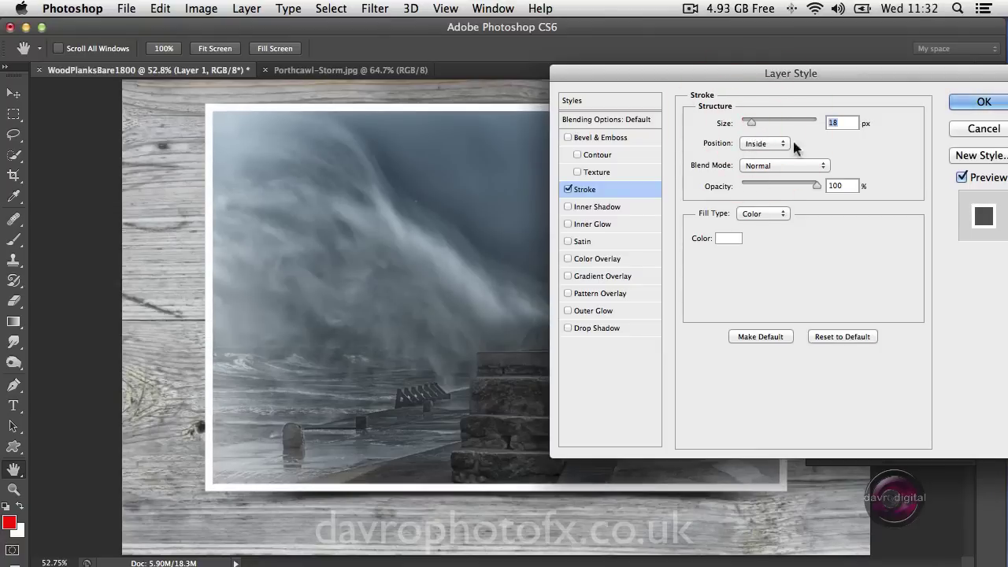
left_click(976, 103)
key("g")
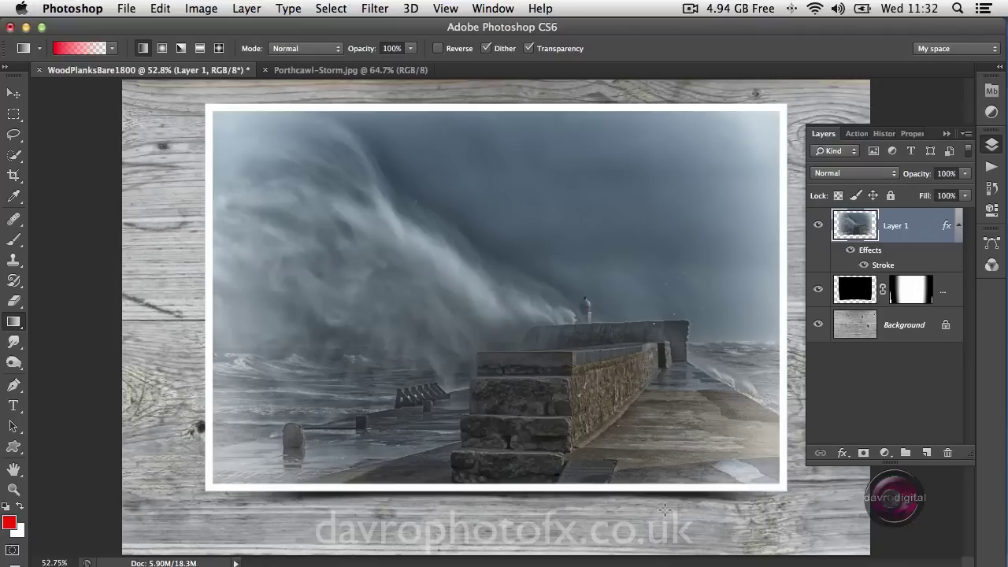
Step: Select the photo and shadow layers together and shift them slightly left
left_click(958, 225)
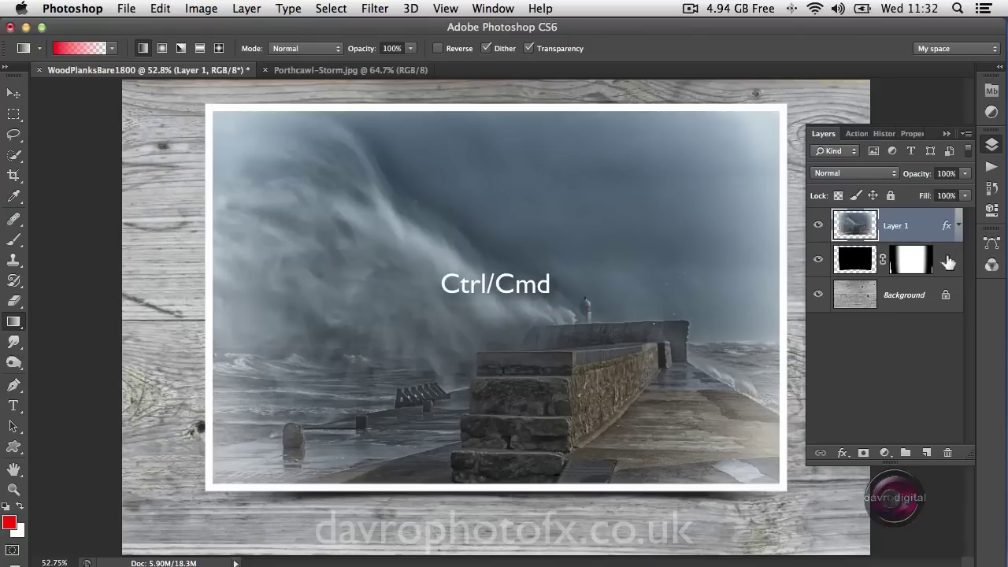
left_click(948, 262, "super")
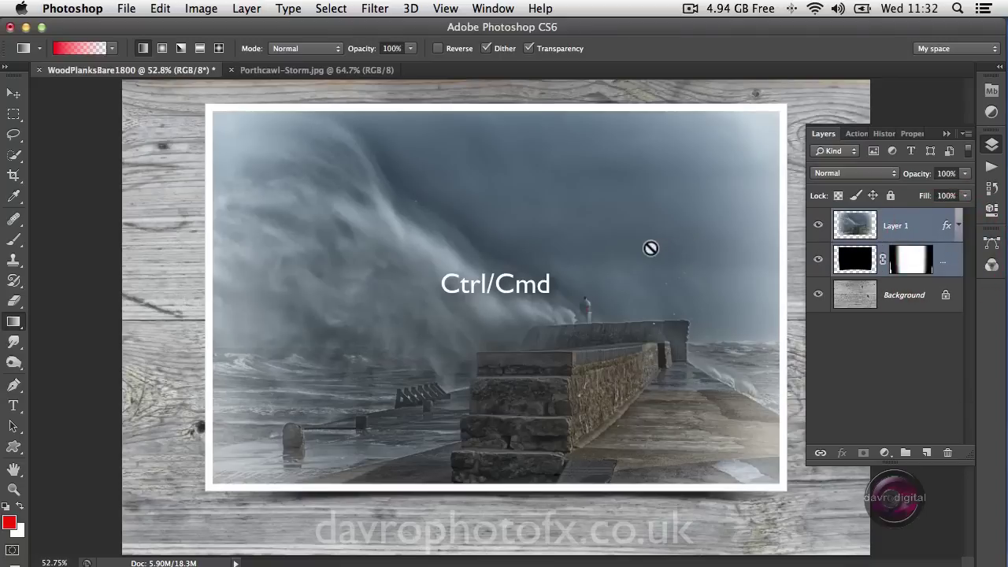
key("v")
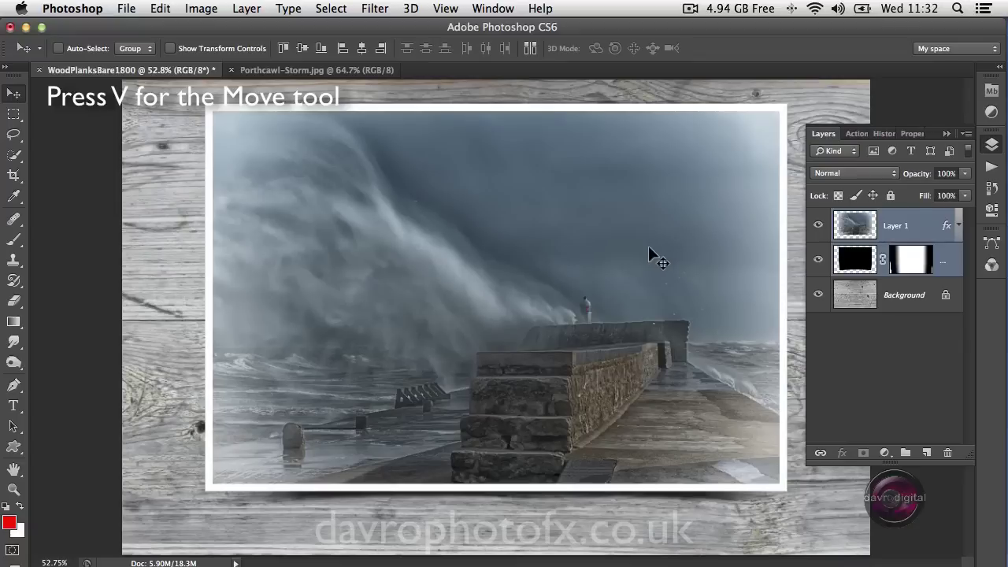
left_click_drag(670, 252, 643, 264)
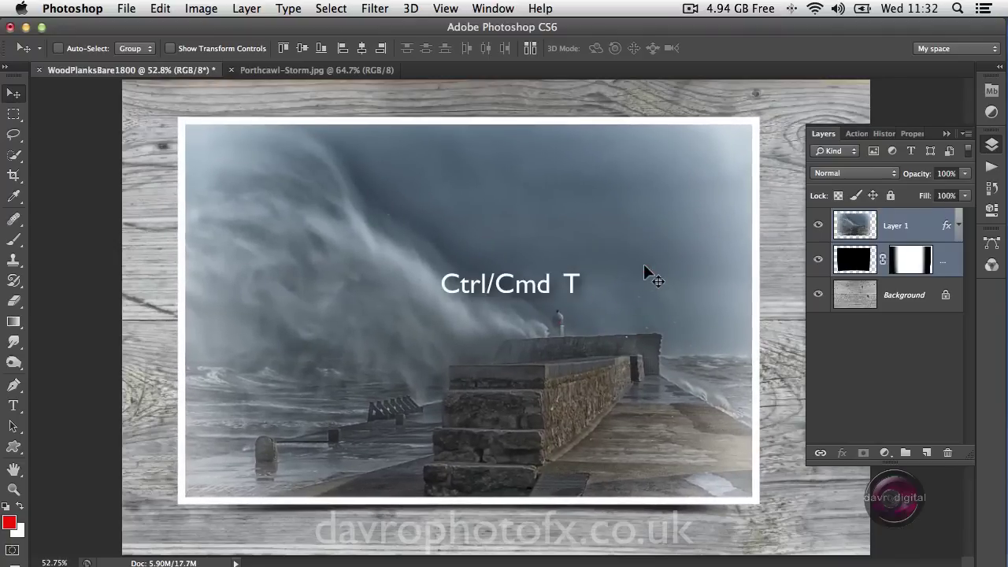
Step: Free-transform the photo and shadow, rotating them -3.83° anticlockwise
key("super+t")
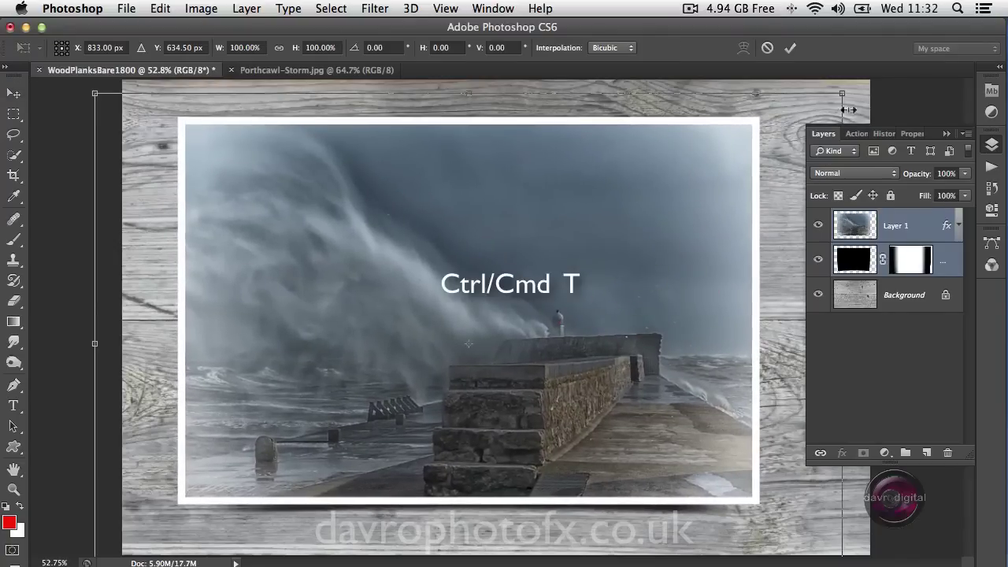
left_click(946, 133)
left_click_drag(861, 91, 842, 62)
left_click_drag(625, 243, 617, 230)
double_click(616, 228)
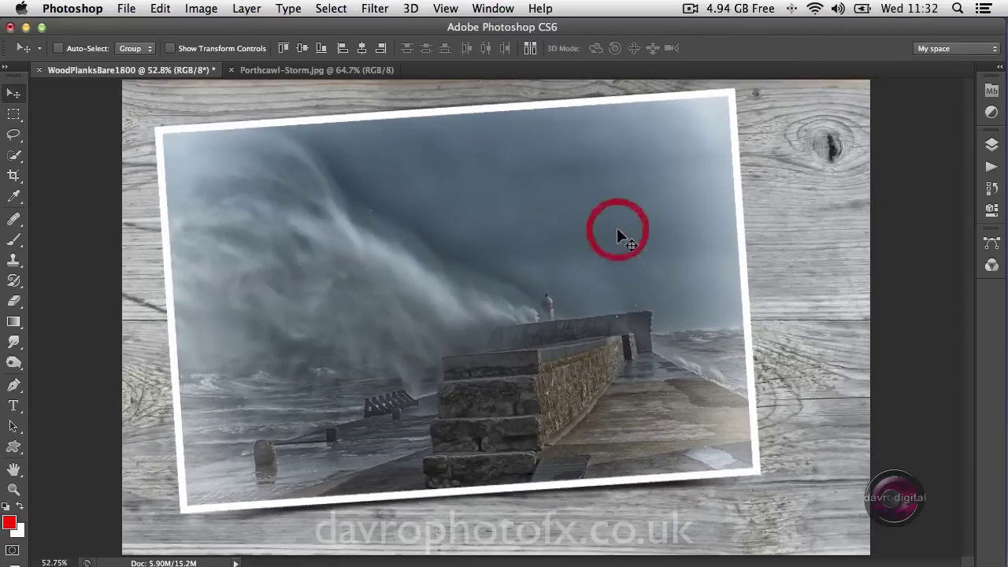
left_click(991, 145)
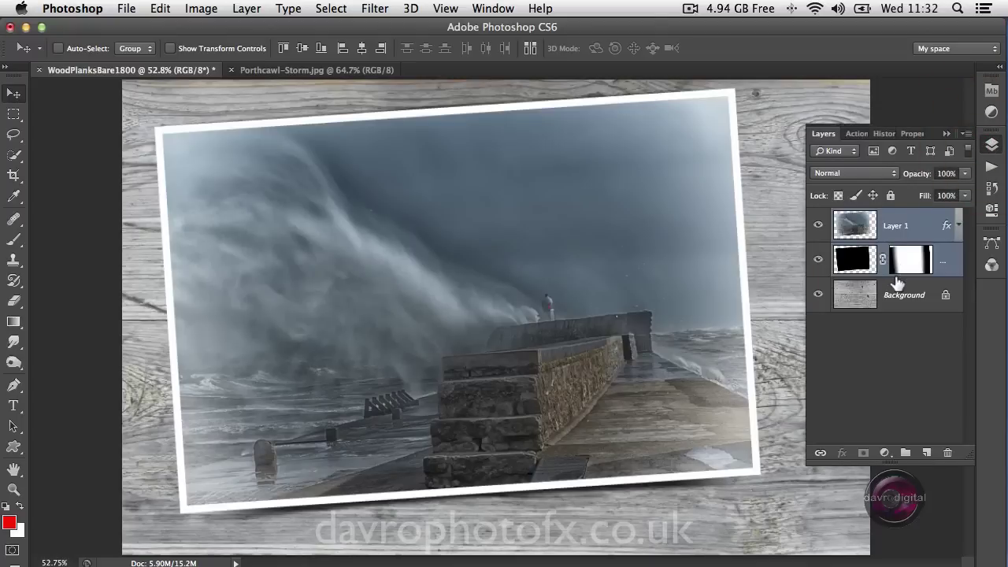
Step: Duplicate the Background layer and set the copy to Multiply at 58% opacity
left_click(893, 299)
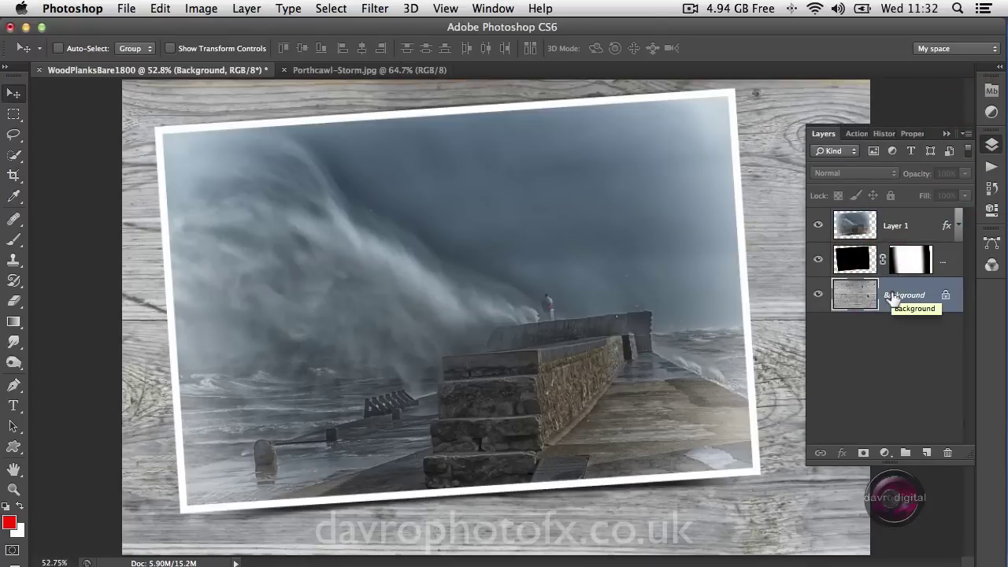
key("ctrl+j")
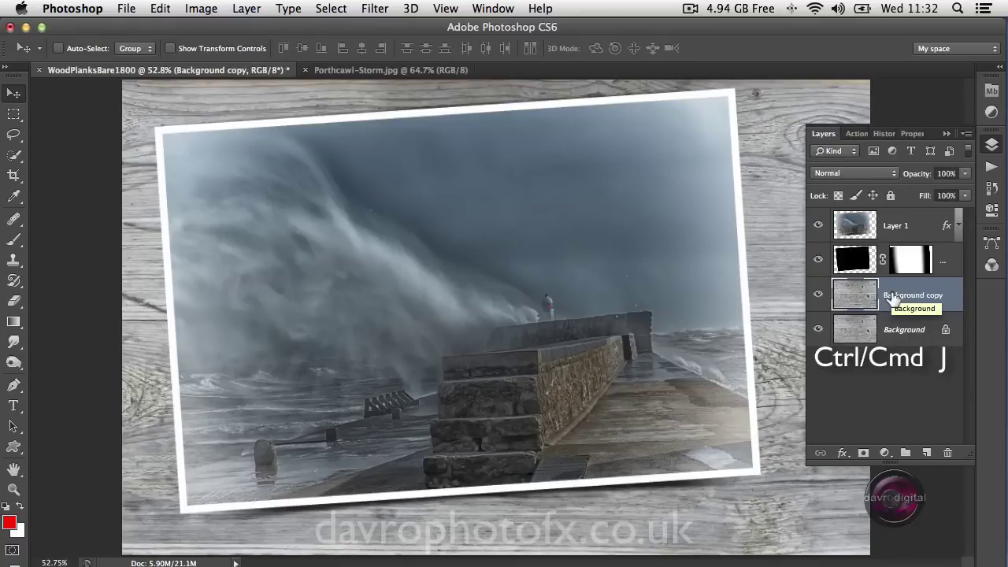
left_click(851, 174)
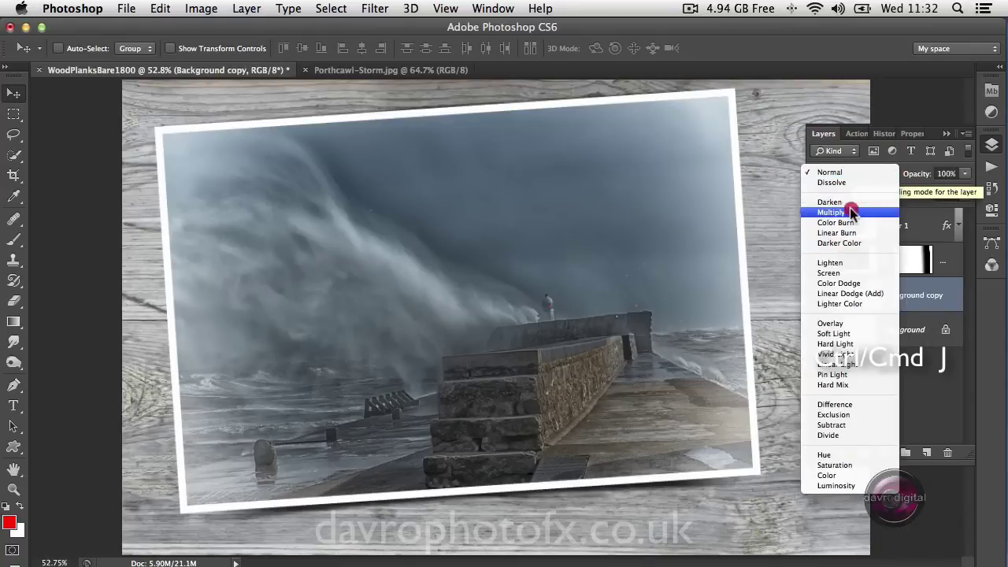
left_click(849, 213)
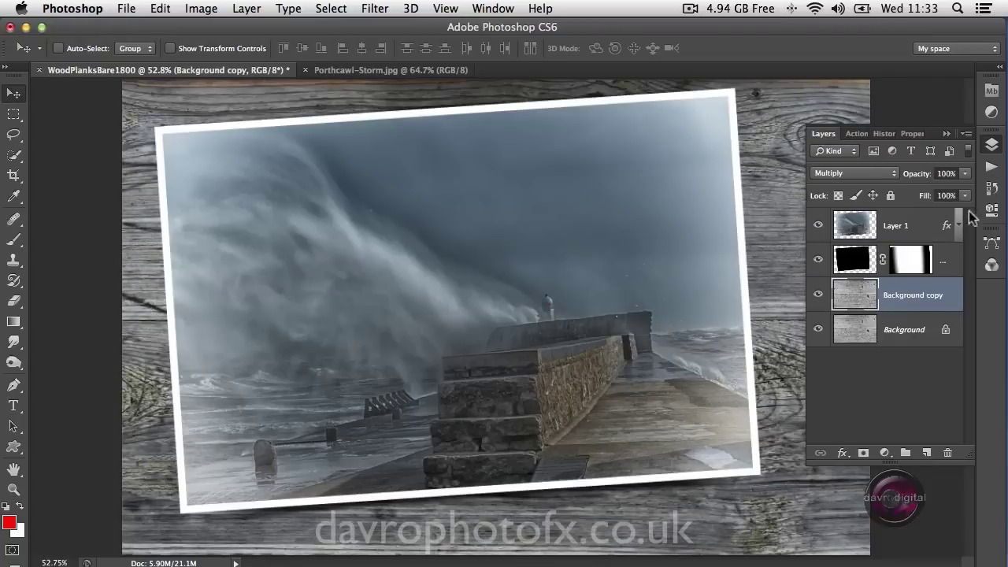
left_click_drag(928, 176, 895, 175)
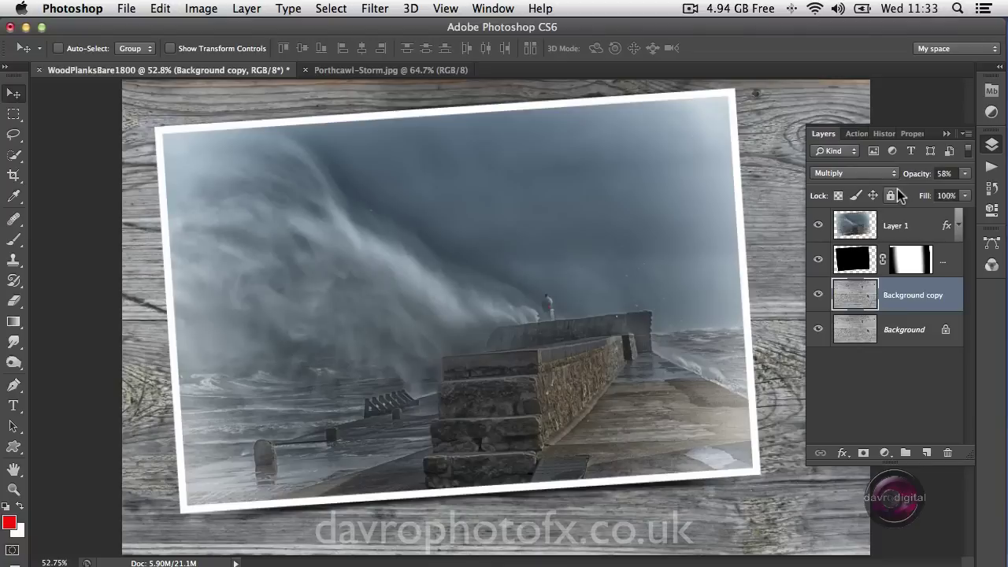